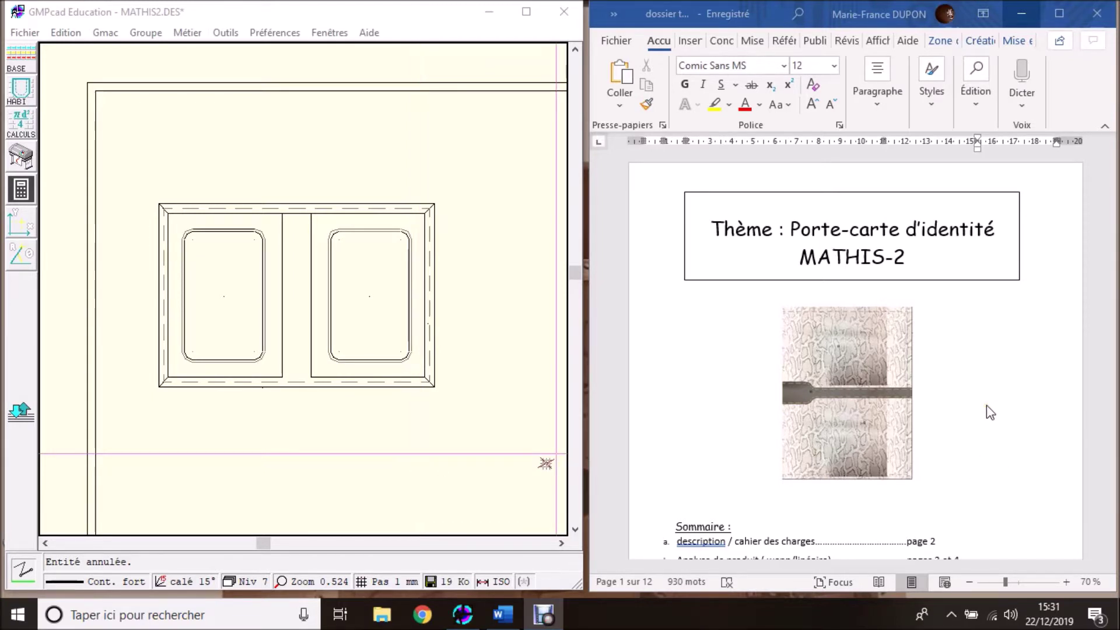
Read through the Word dossier from the title page and summary to the nomenclature table of the Porte-carte identité Mathis-2.
scroll(989, 408, down, 1)
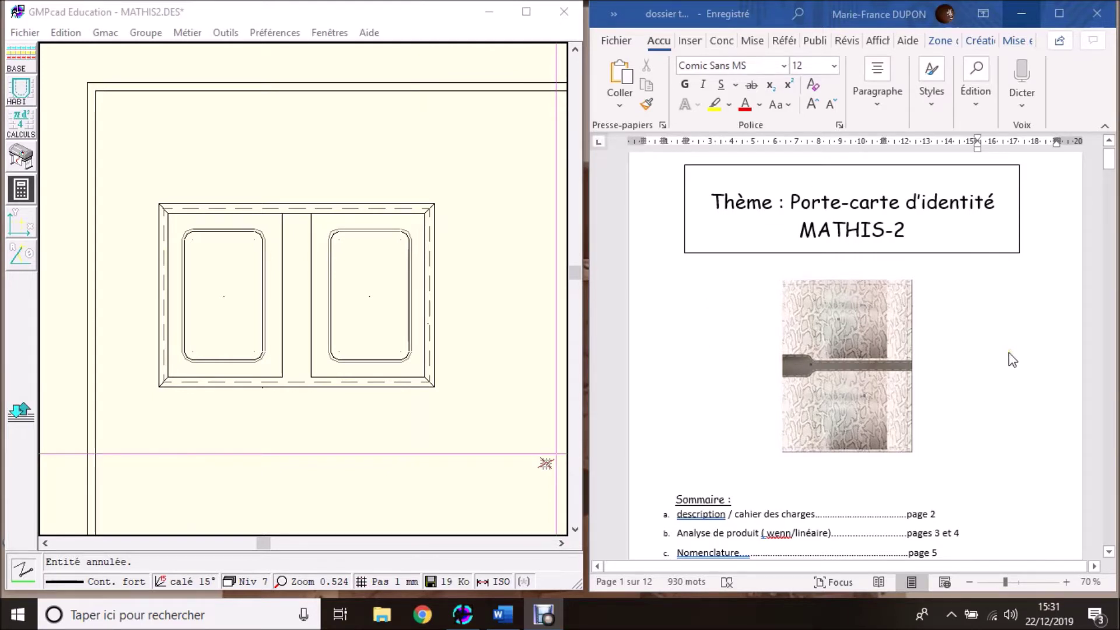
scroll(1008, 354, down, 5)
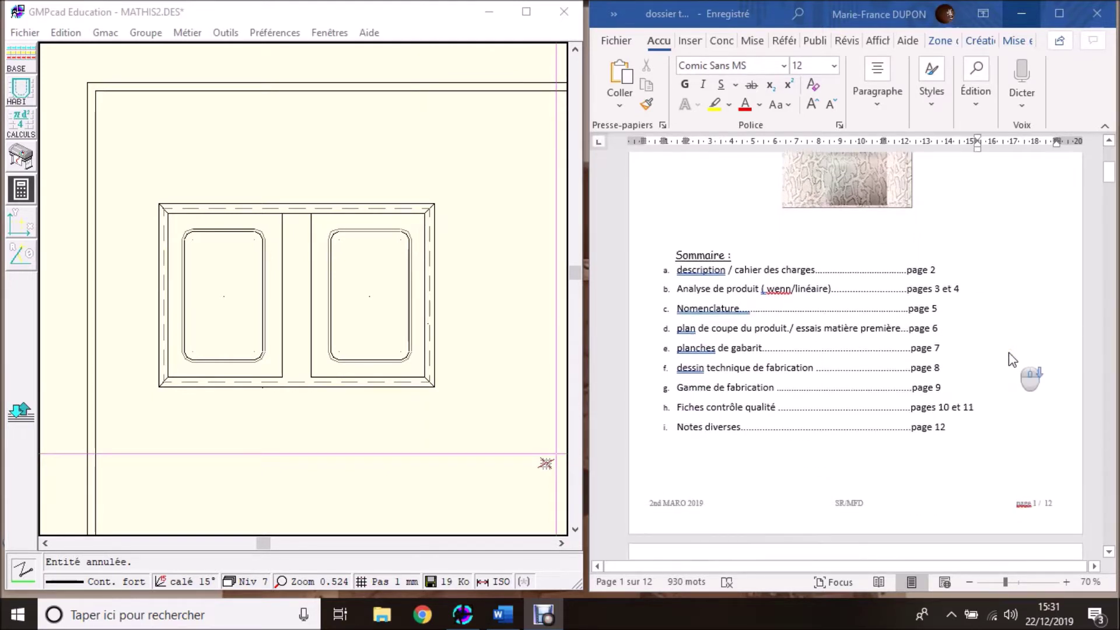
scroll(1009, 353, down, 14)
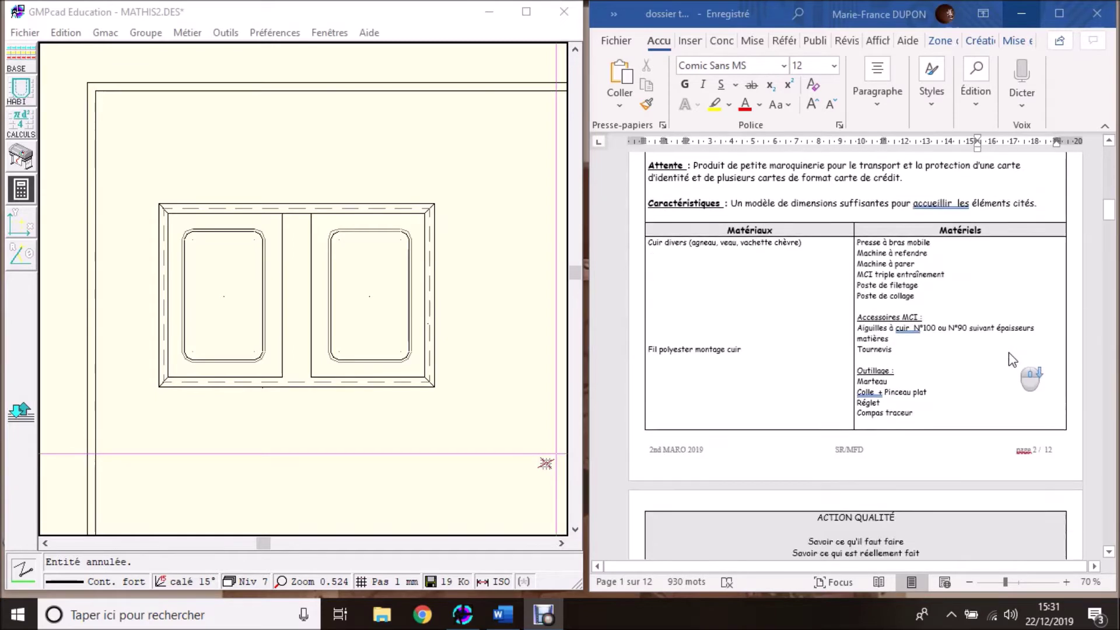
scroll(1010, 352, down, 18)
scroll(1009, 352, down, 15)
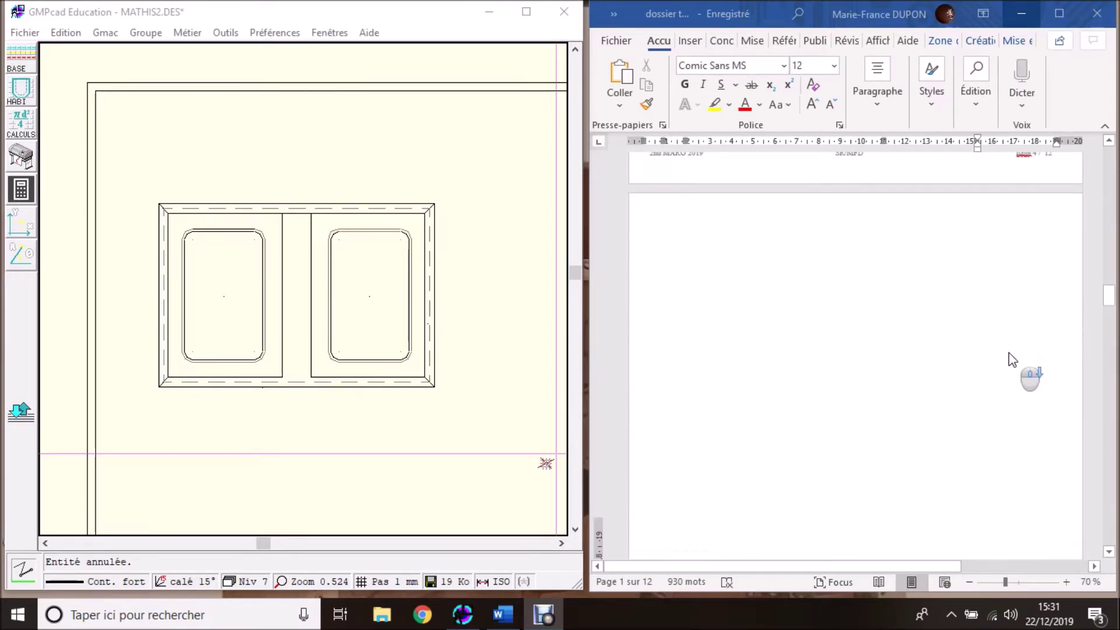
scroll(1009, 353, down, 8)
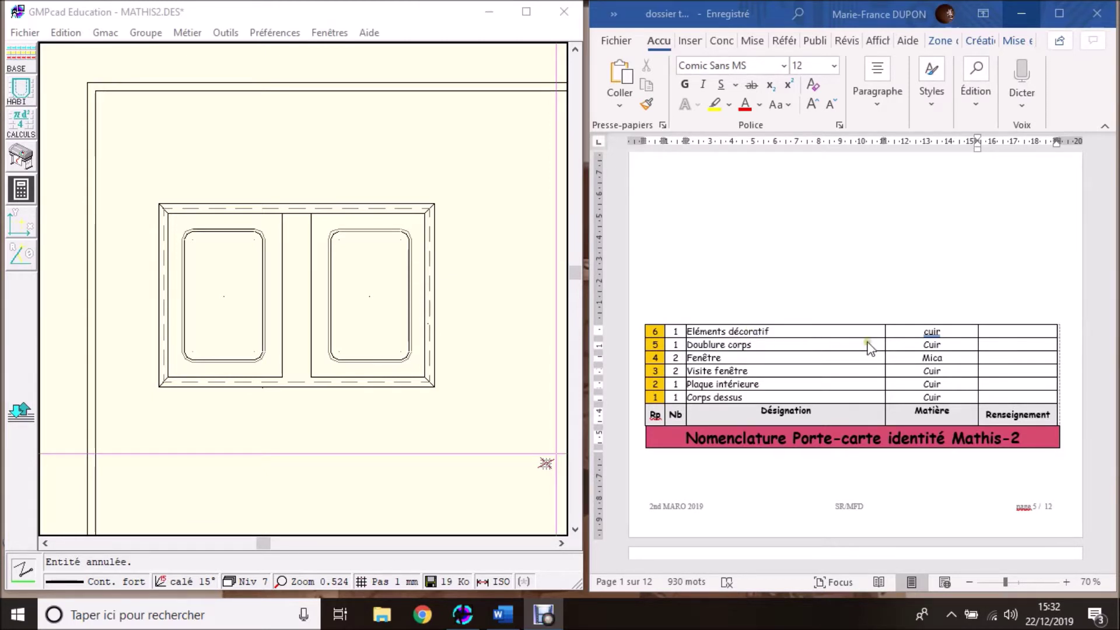
scroll(882, 318, up, 5)
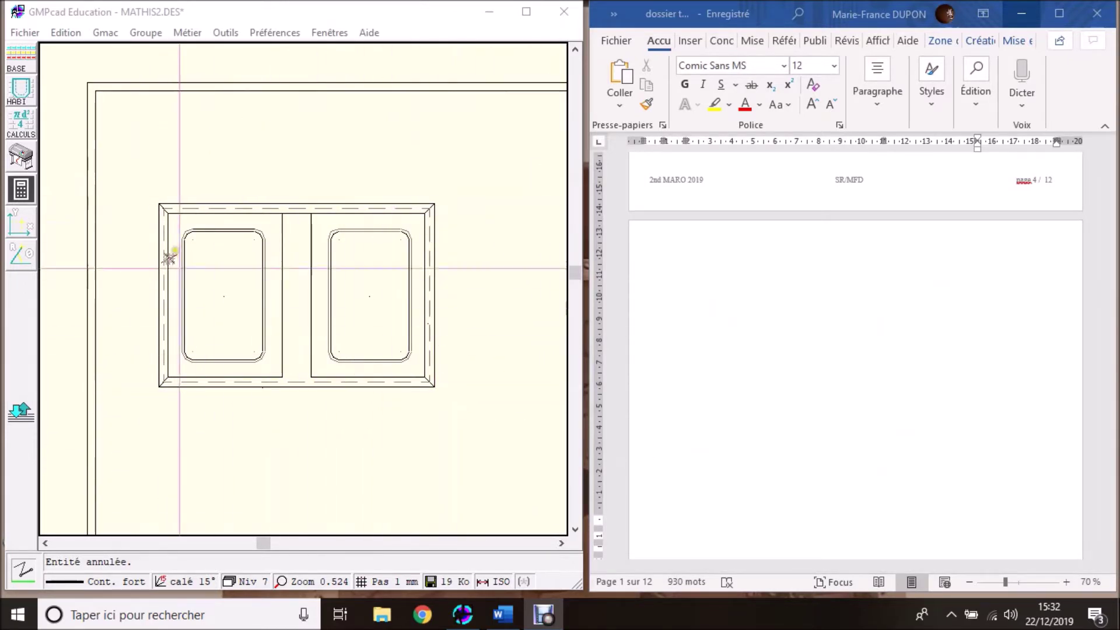
Examine the whole MATHIS2 drawing, then bring the dossier's nomenclature table back into view as a reference.
click(526, 11)
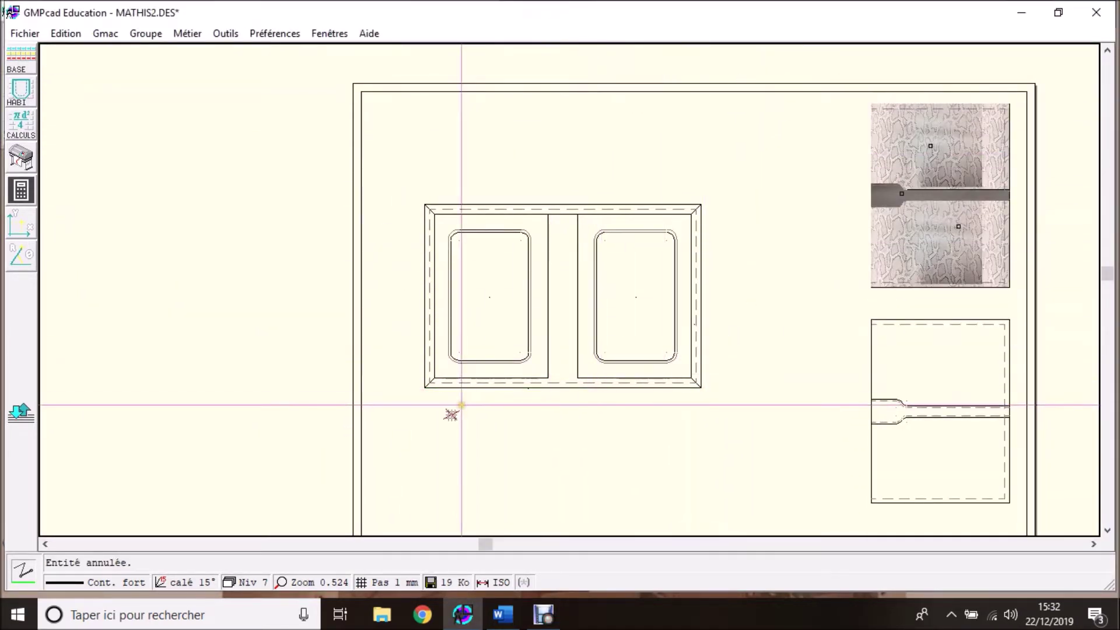
click(1060, 14)
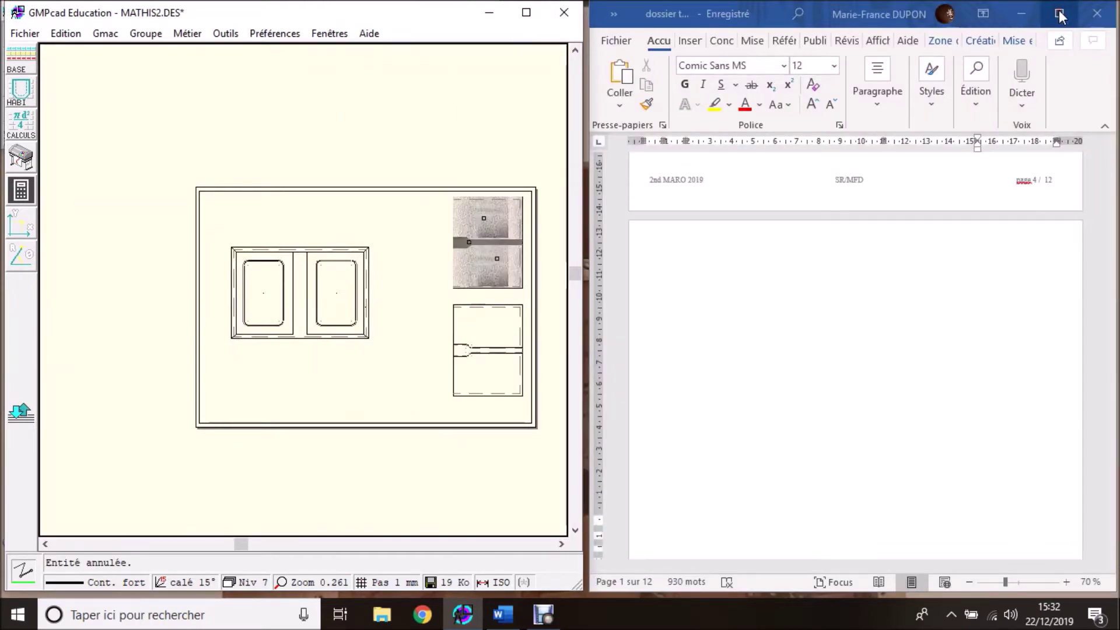
scroll(939, 315, up, 3)
scroll(940, 309, down, 10)
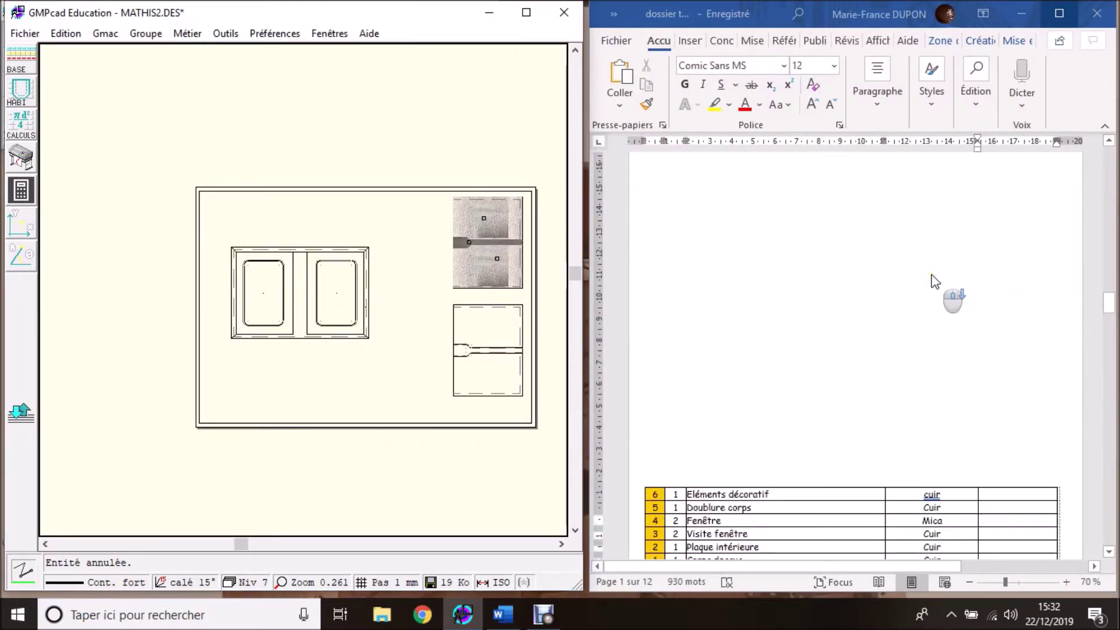
scroll(932, 280, down, 1)
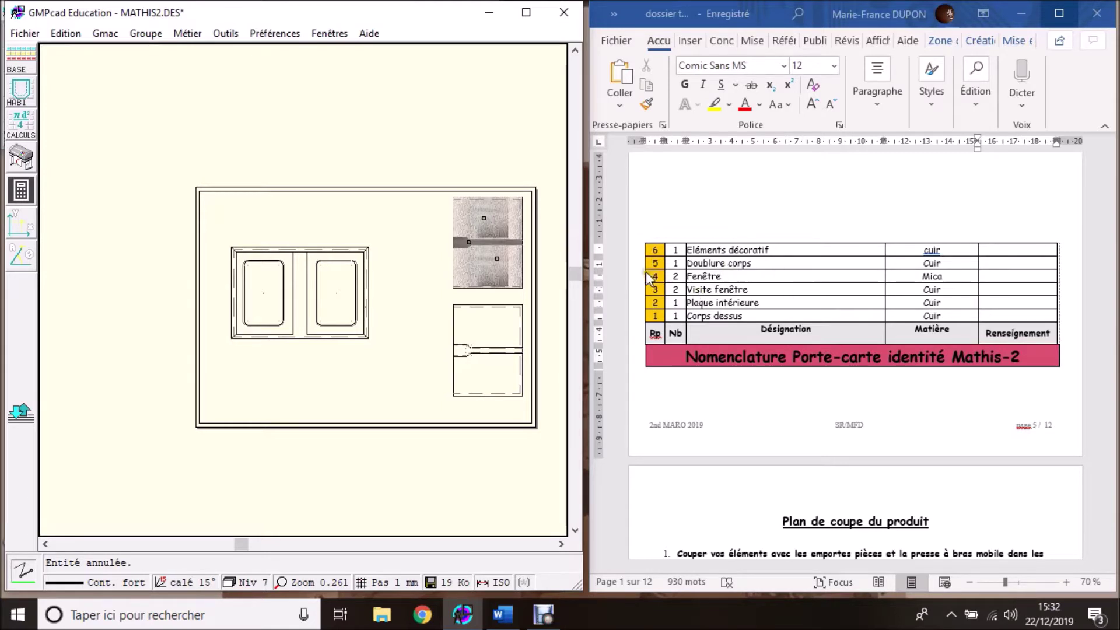
click(917, 278)
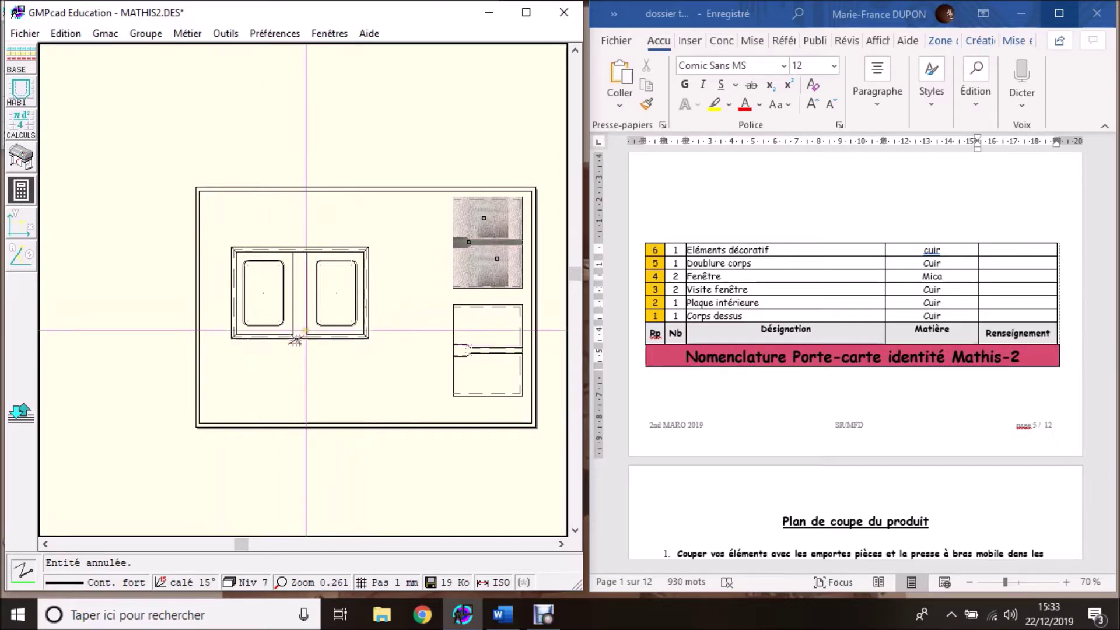
Add nomenclature marker 01 to the lower outer edge of the card holder, with its label below the outline.
scroll(454, 273, down, 2)
scroll(304, 290, up, 6)
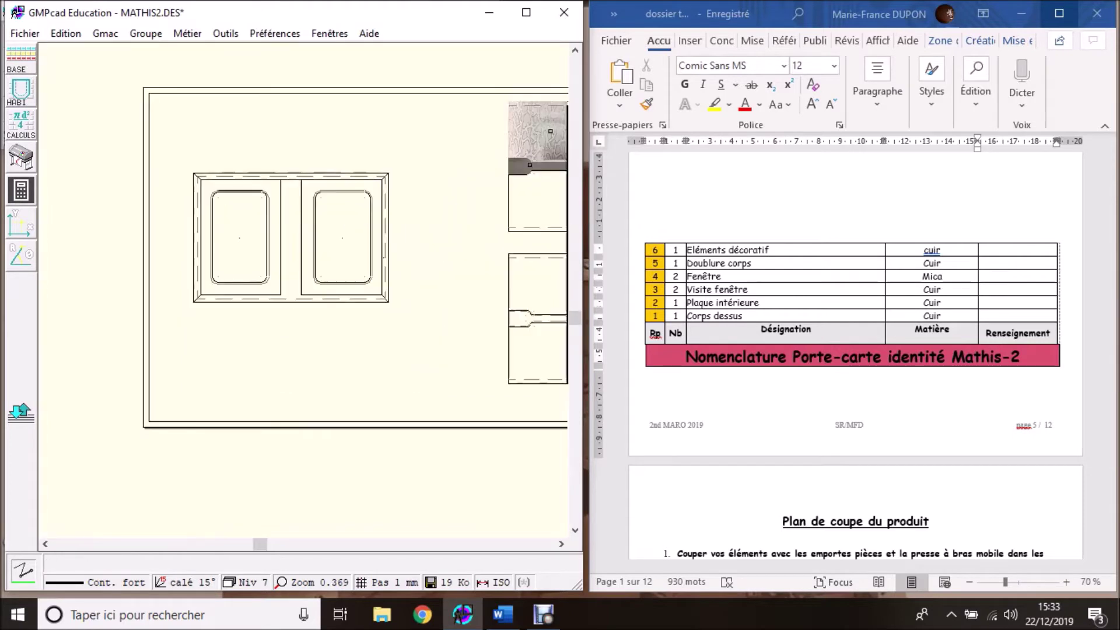
scroll(304, 287, up, 2)
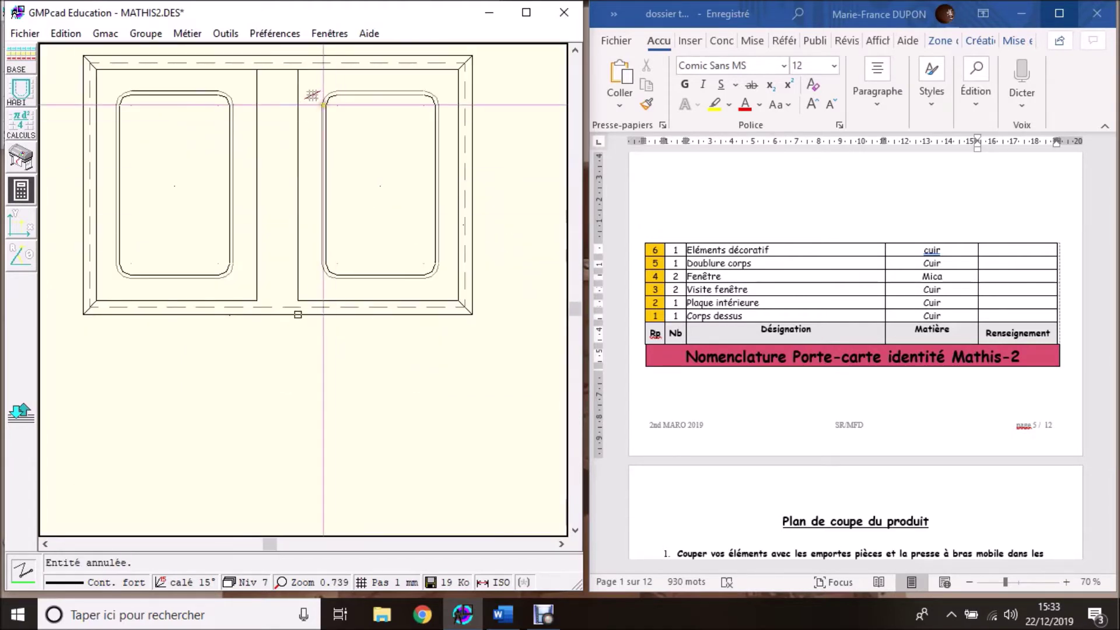
right_click(165, 173)
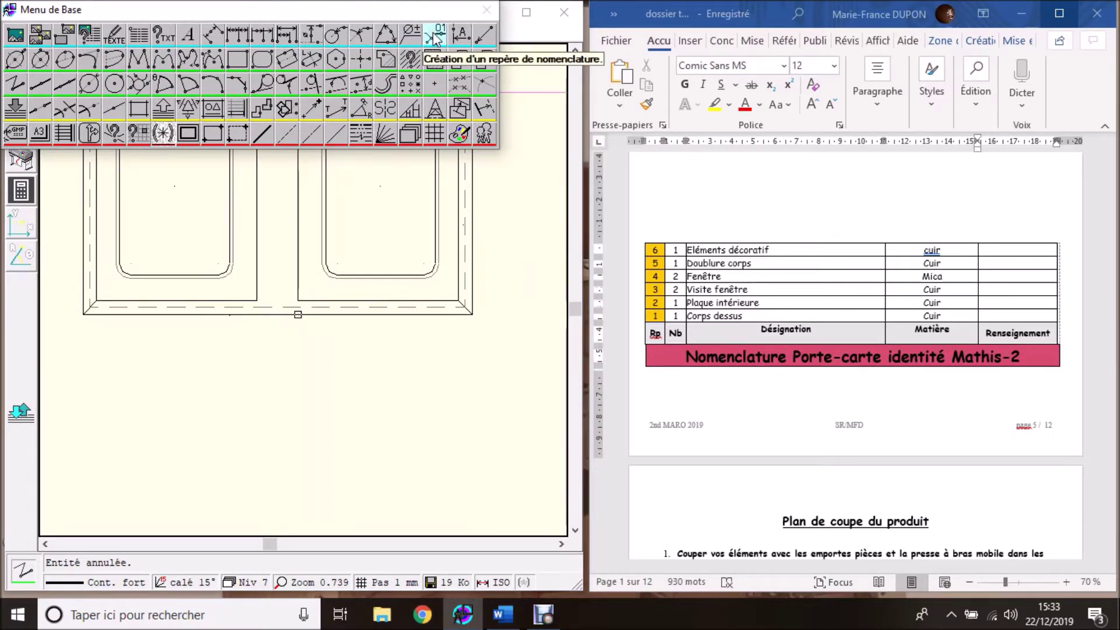
click(434, 39)
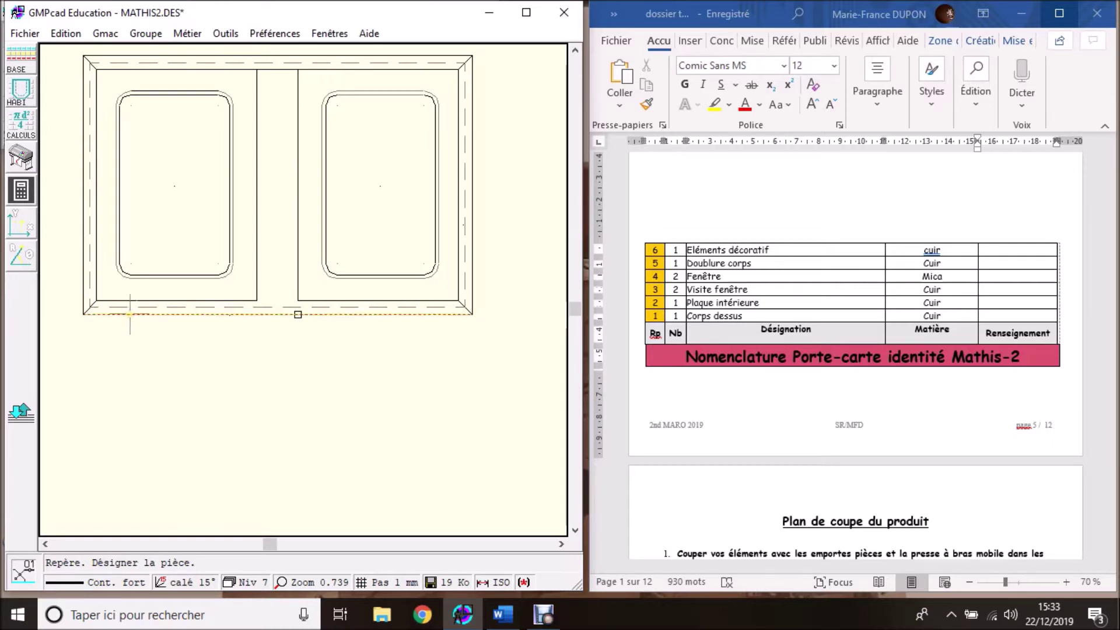
click(130, 314)
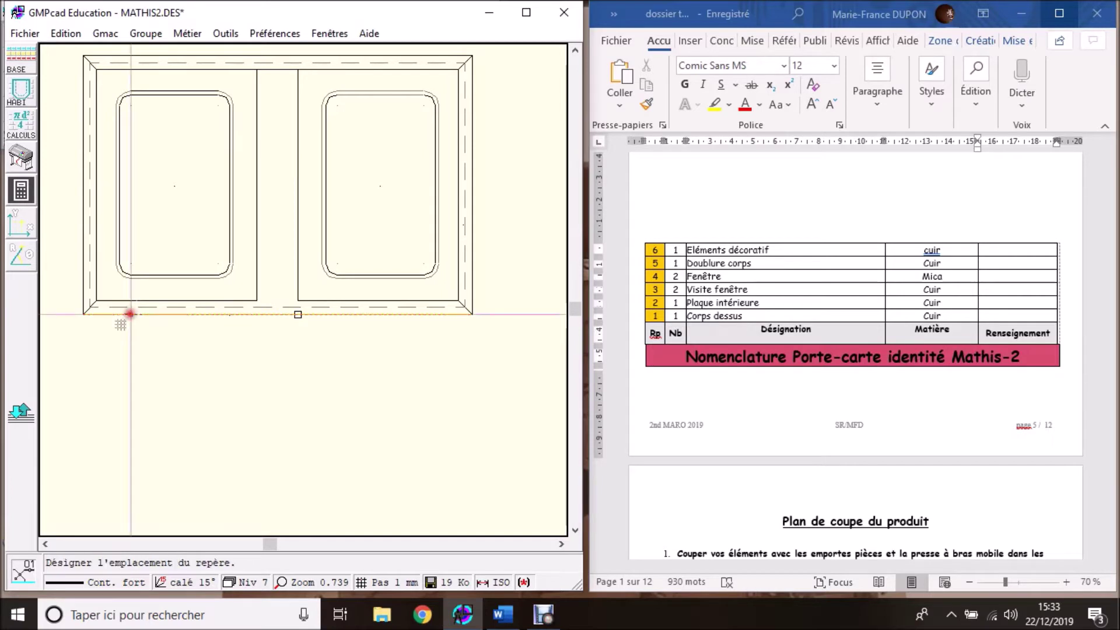
click(96, 370)
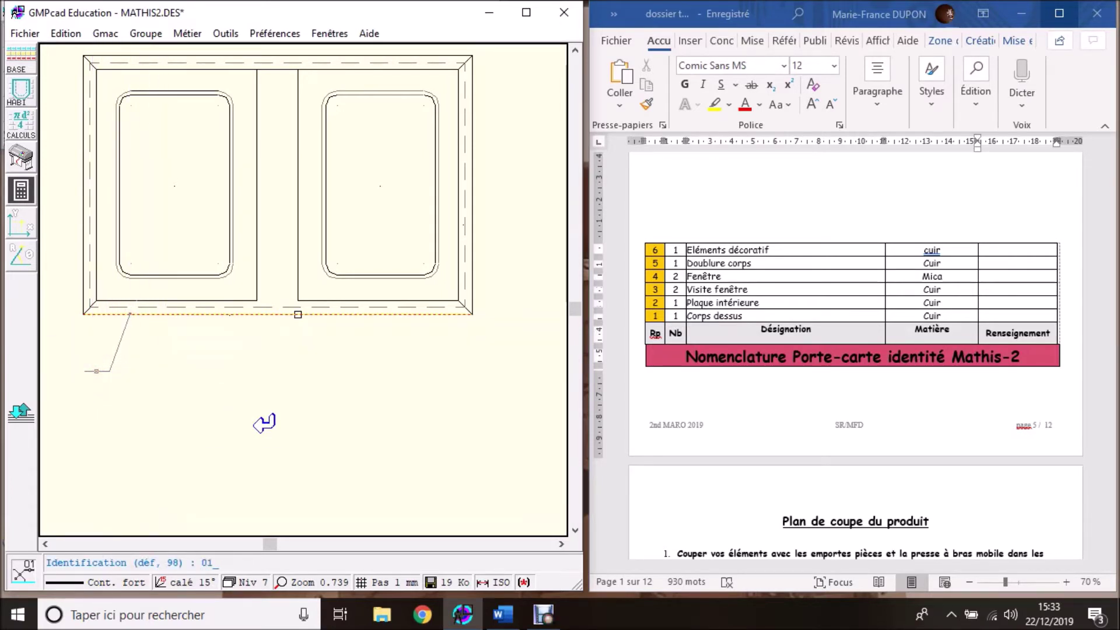
text(01)
key(Return)
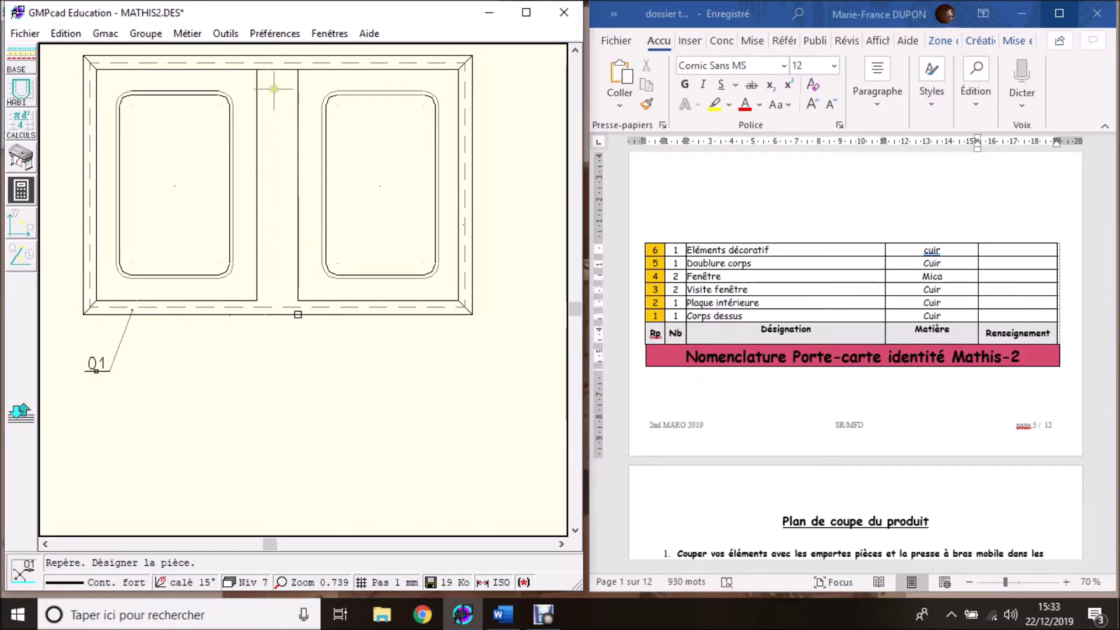
Draw a line segment closing the gap between the lower facing corners of the two inner panels.
scroll(302, 291, down, 2)
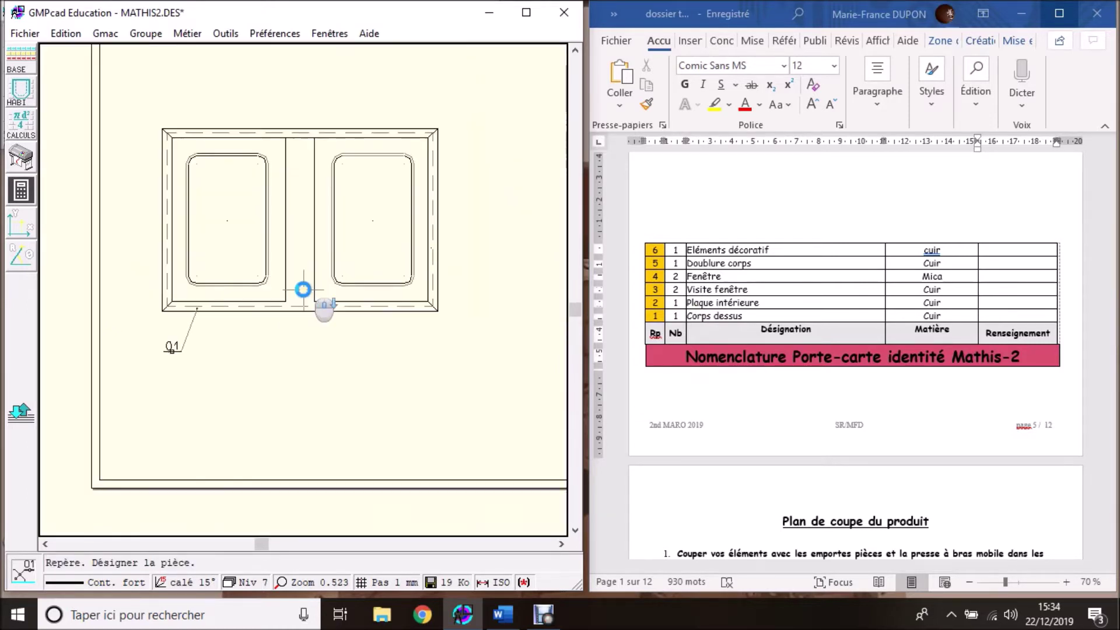
right_click(336, 14)
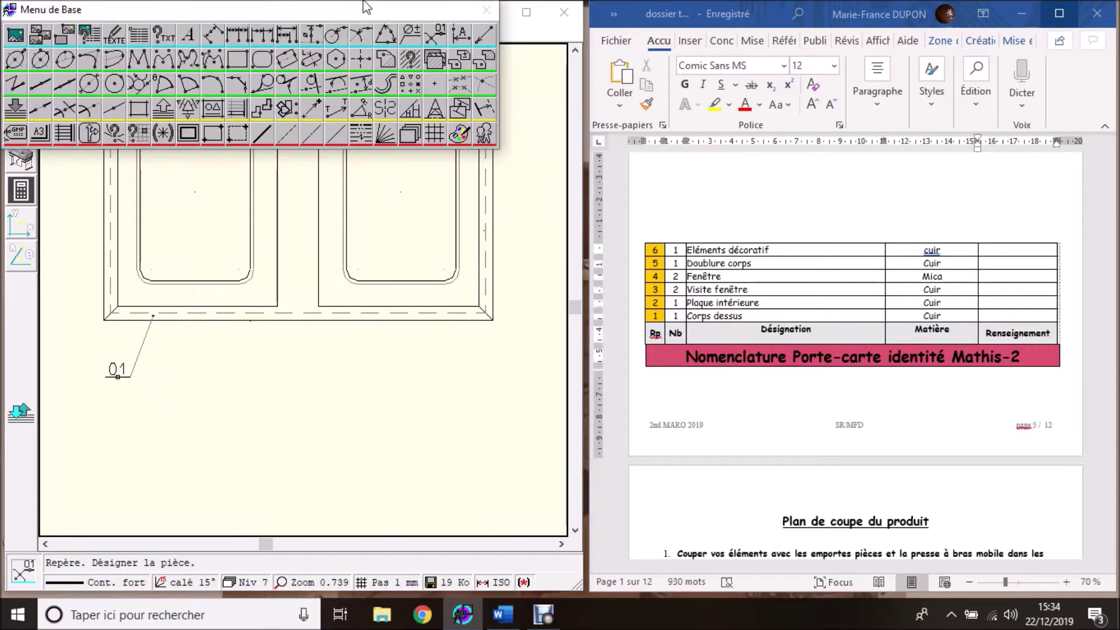
click(432, 39)
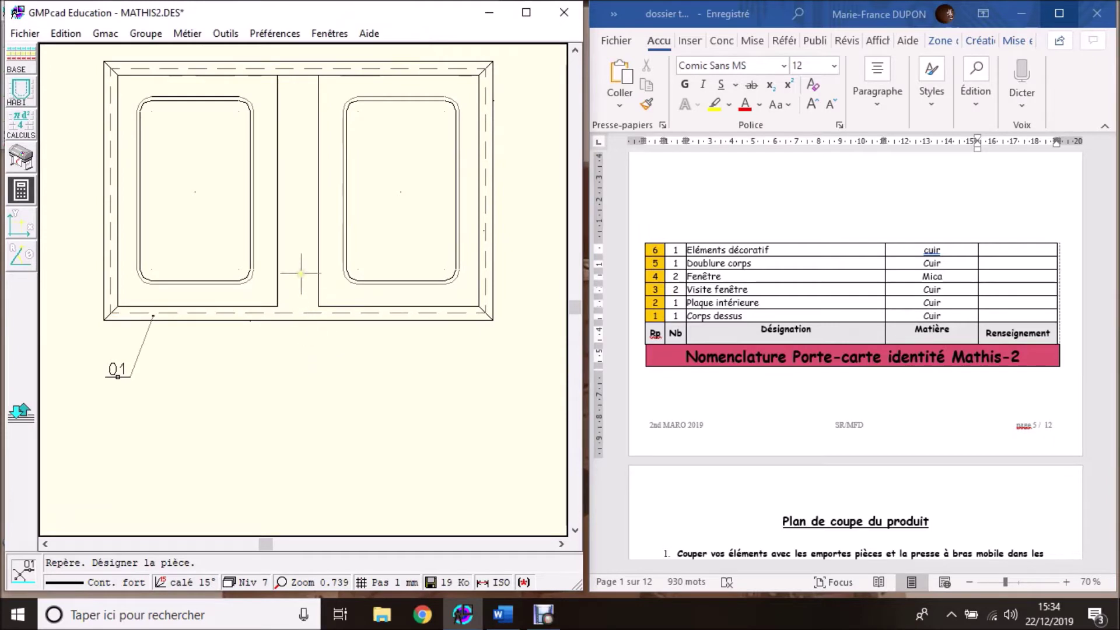
key(Escape)
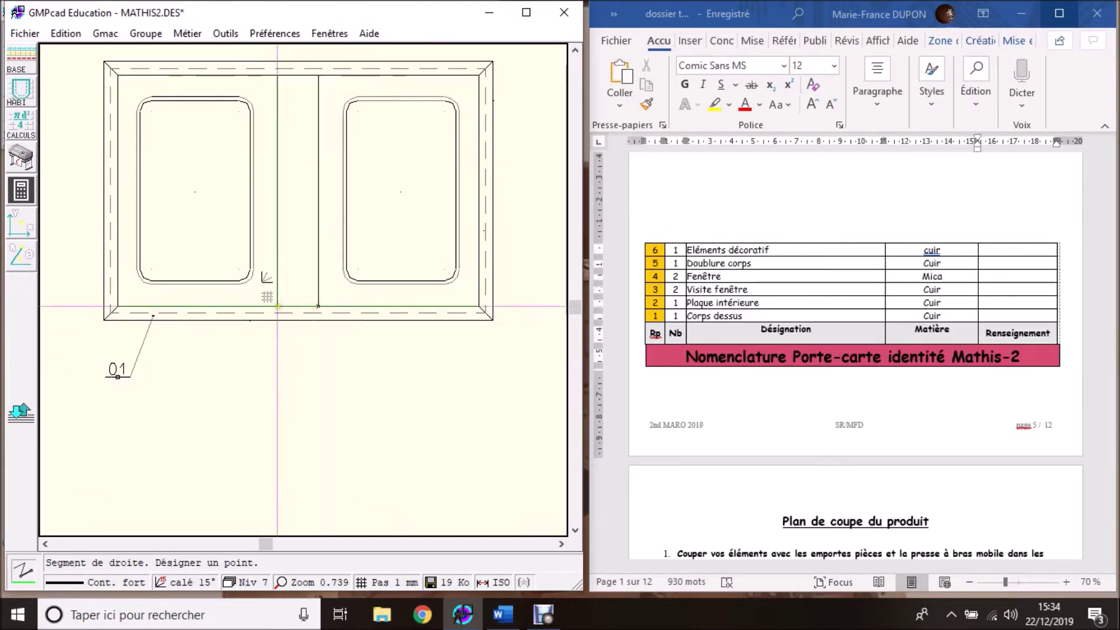
click(278, 306)
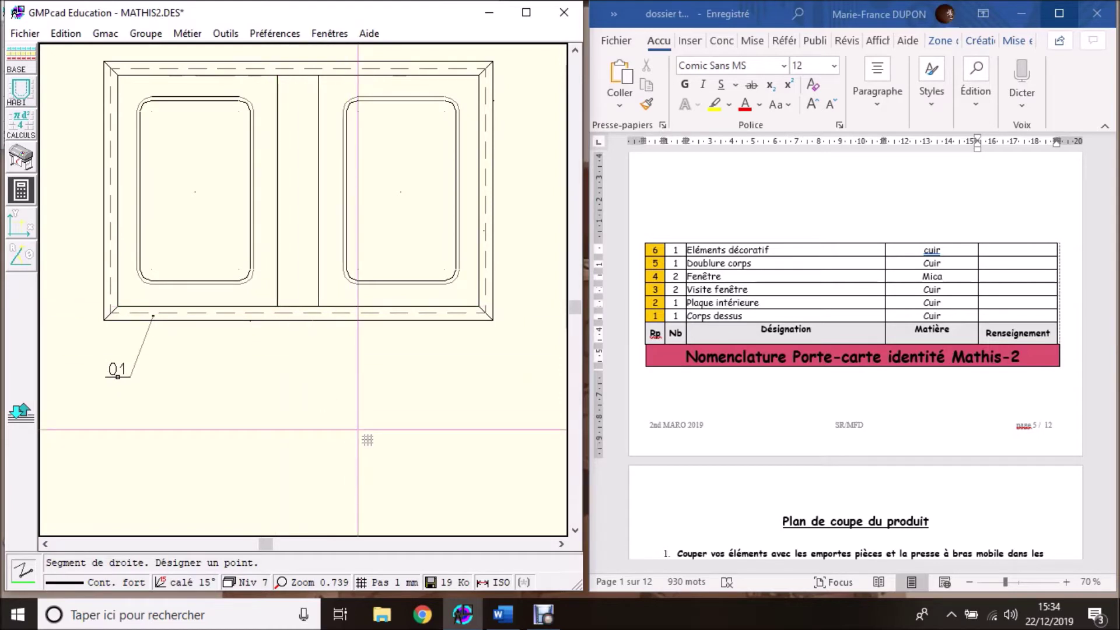
Add nomenclature marker 02 to the short segment between the two panels, aligning its label with marker 01.
right_click(358, 429)
click(437, 38)
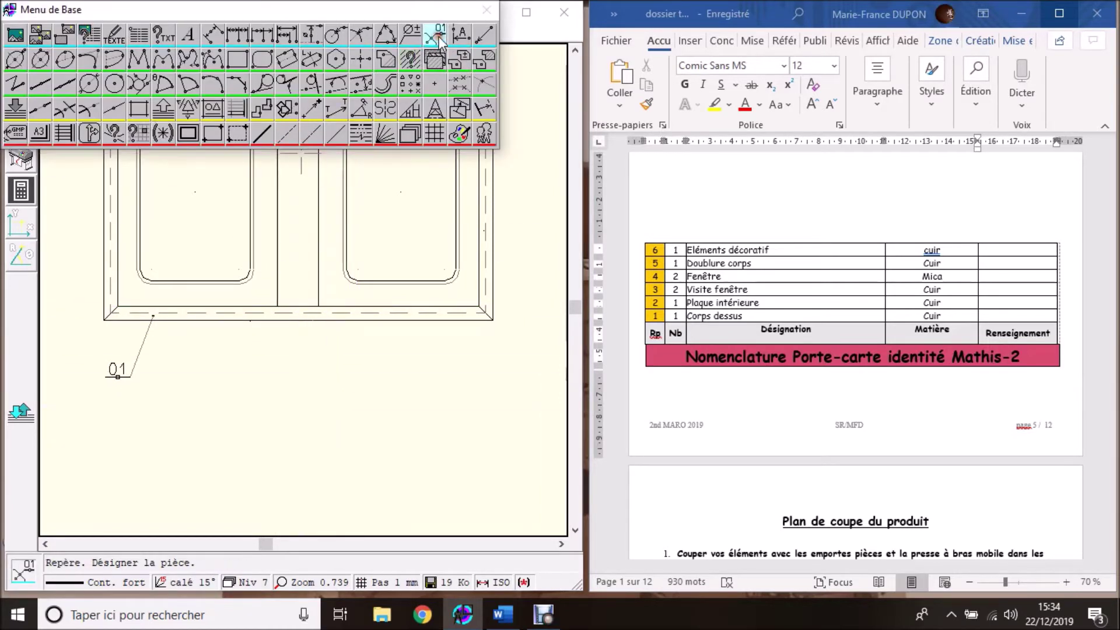
click(299, 305)
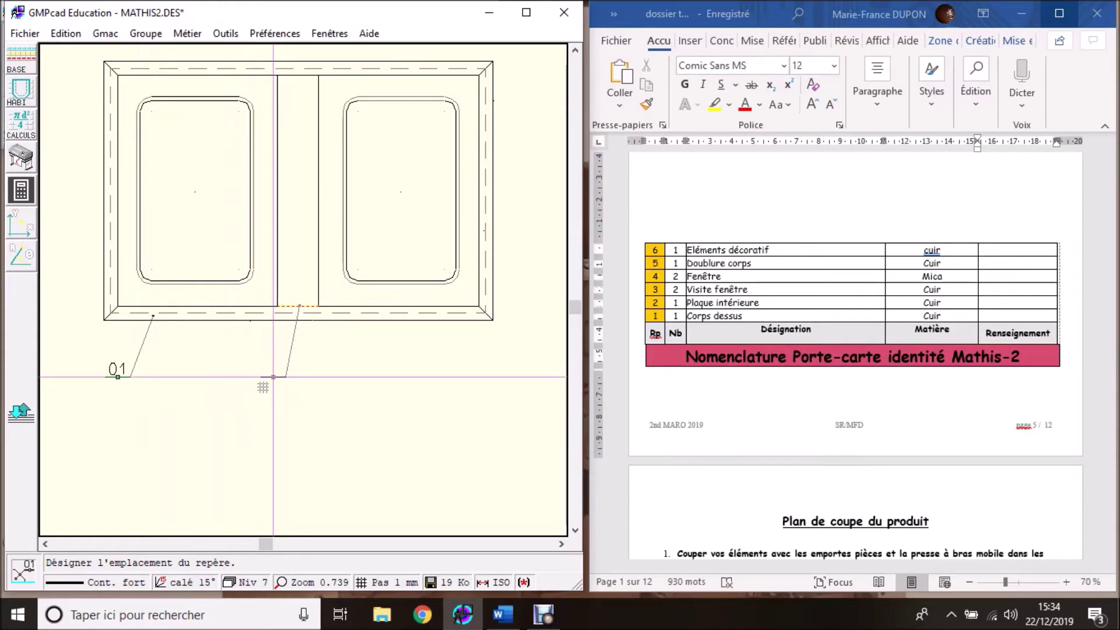
click(273, 377)
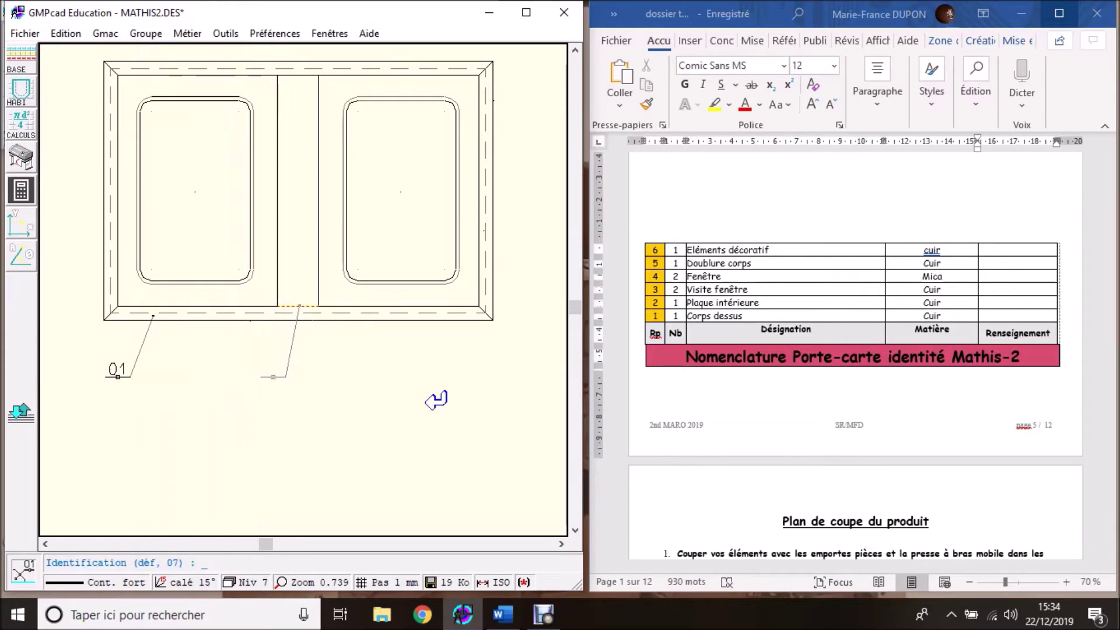
text(02)
click(341, 386)
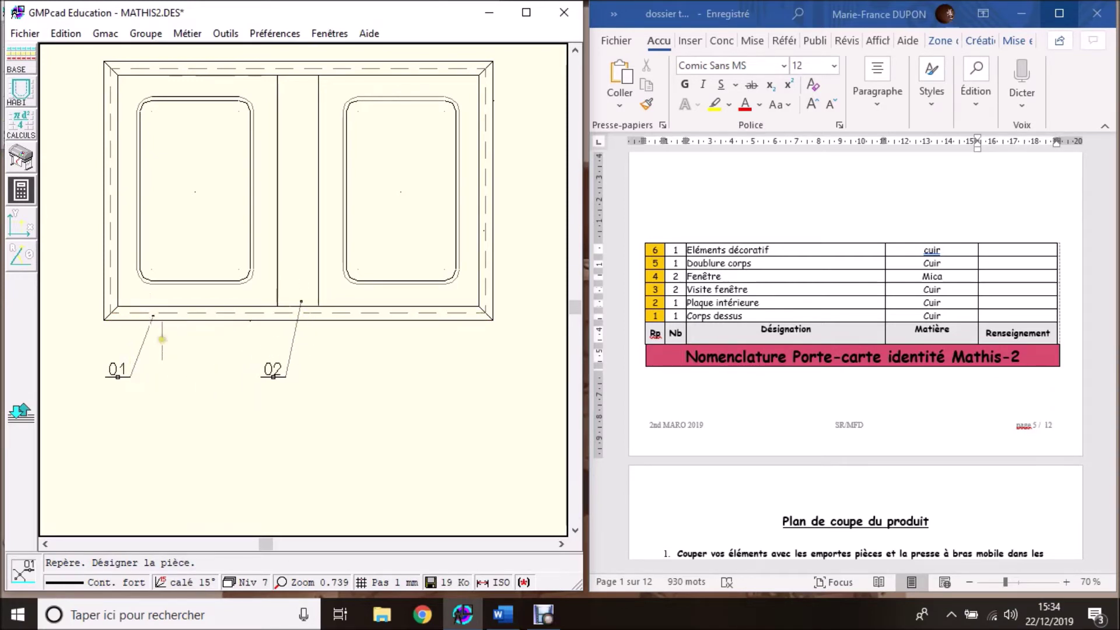
Move the leader end point of marker 02 straight up into the central strip between the panels.
right_click(337, 361)
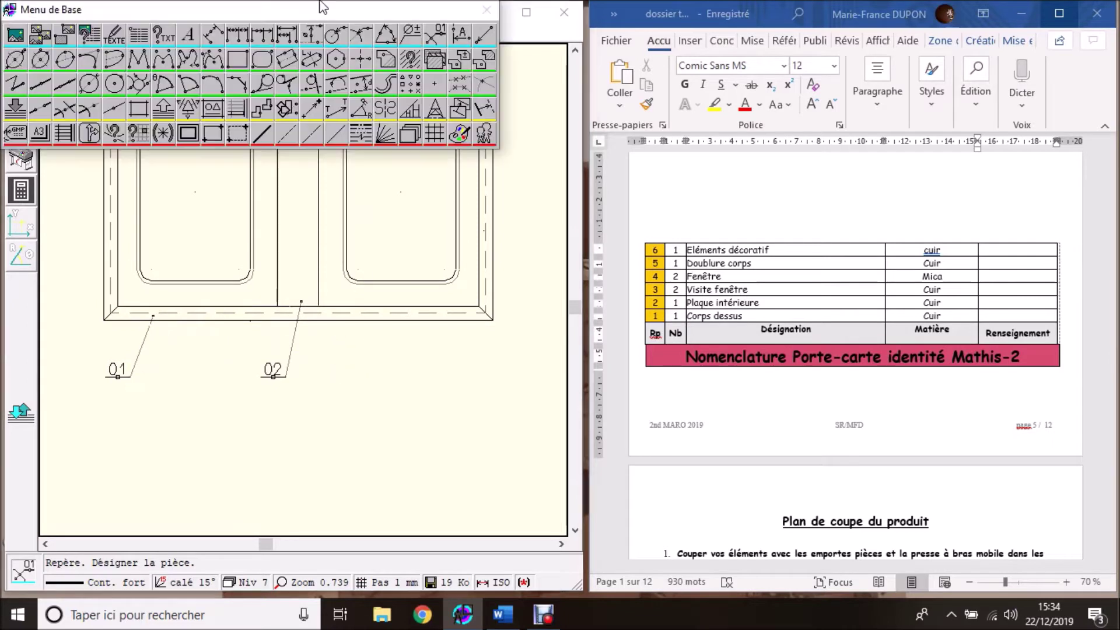
click(313, 110)
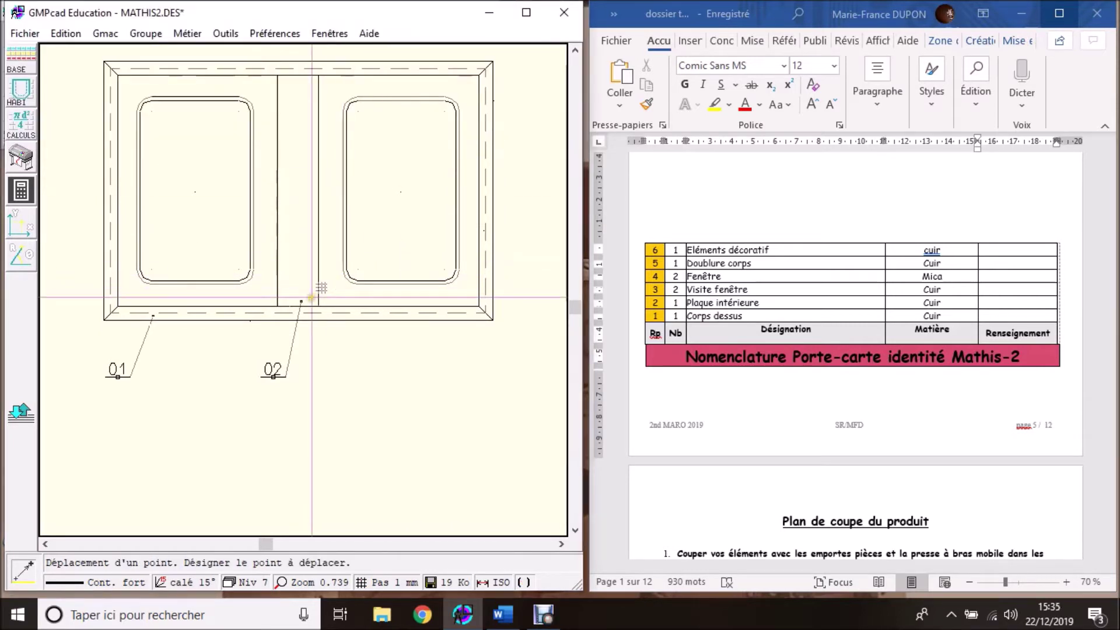
click(301, 301)
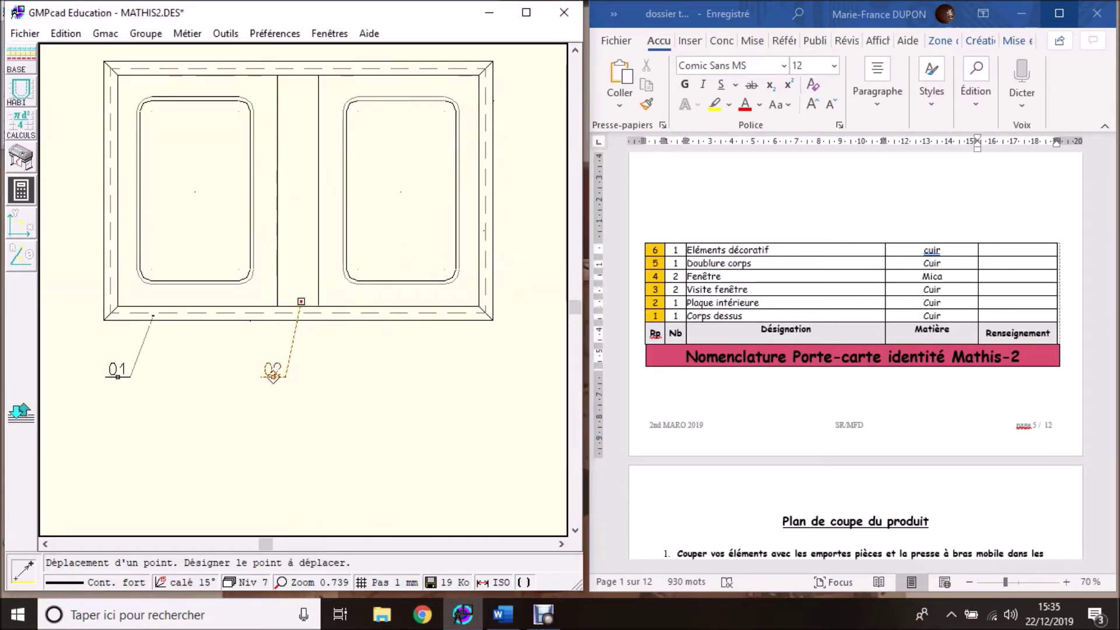
click(302, 301)
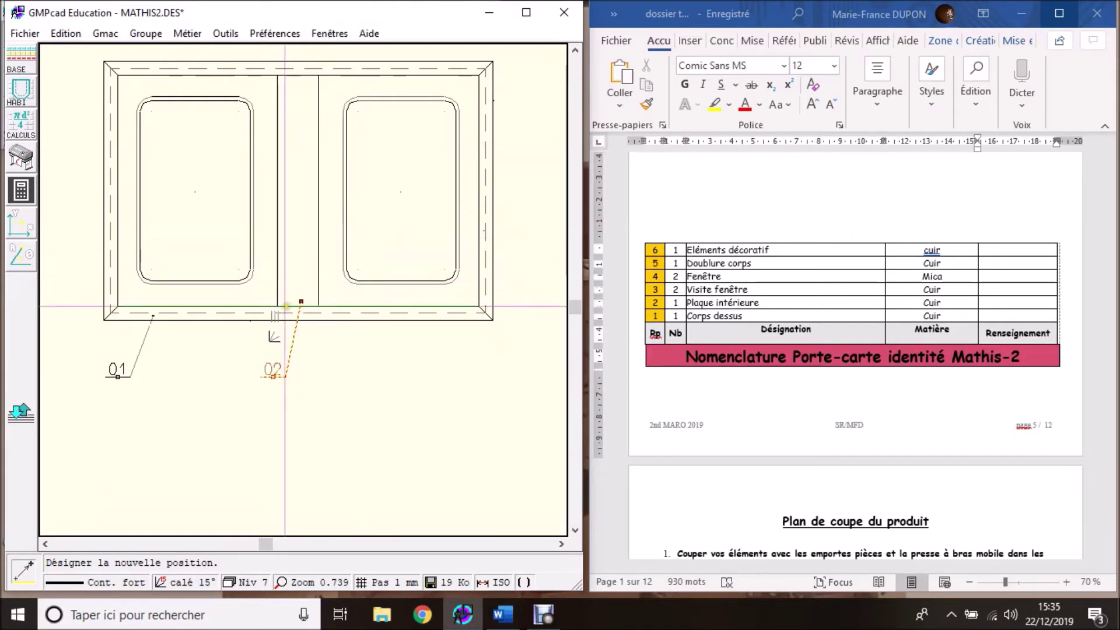
click(301, 242)
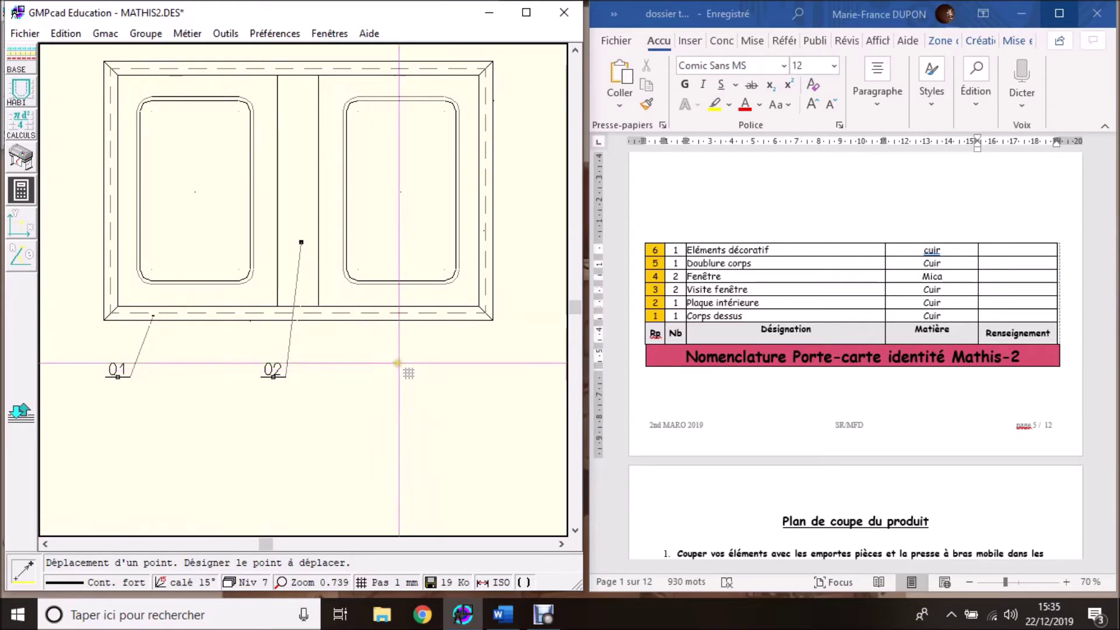
Add nomenclature marker 03 to the lower outer edge of the right-hand window frame, aligning its label with marker 02.
right_click(401, 53)
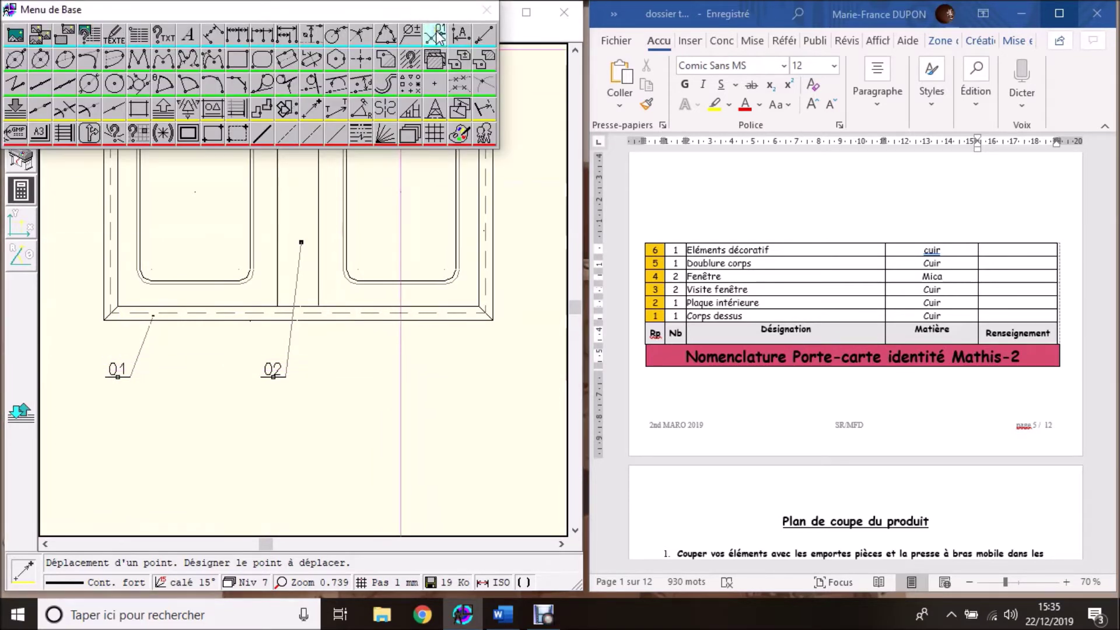
click(438, 36)
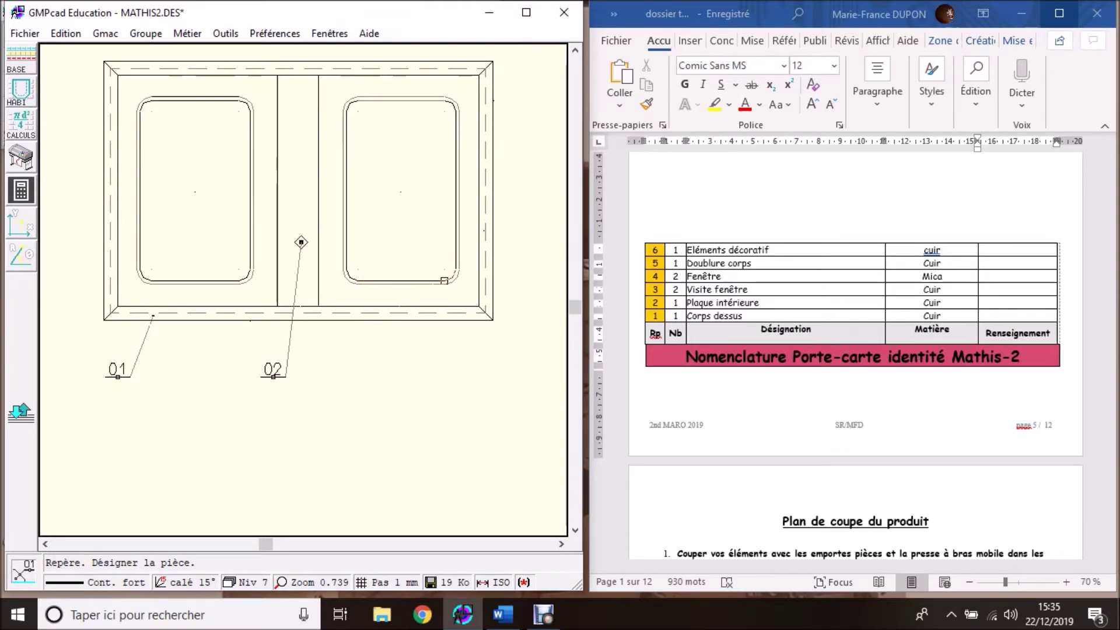
click(444, 285)
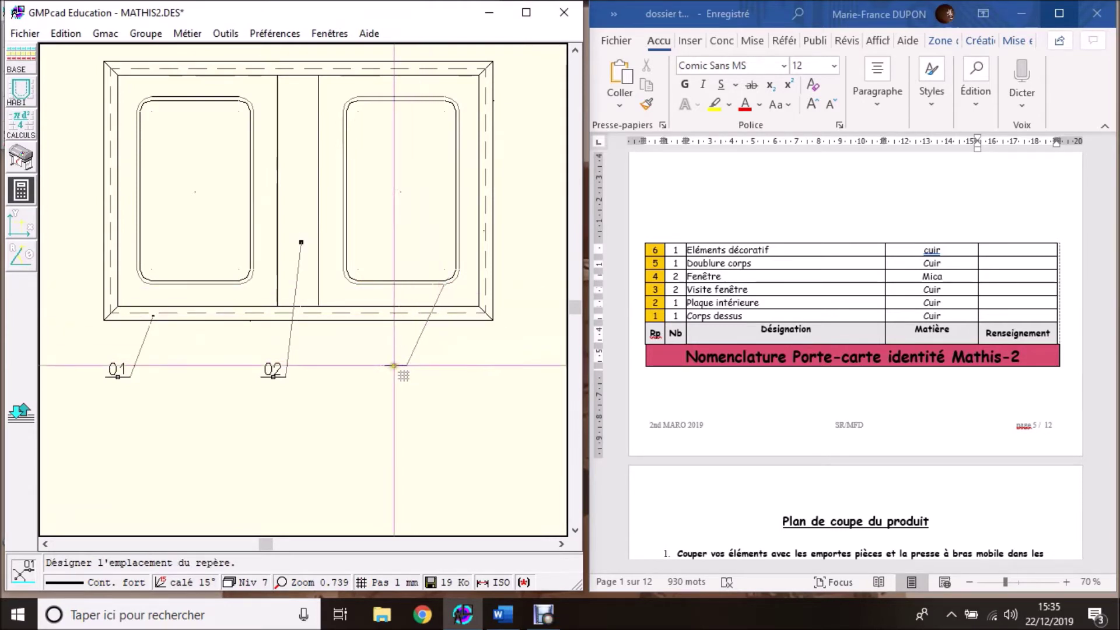
click(392, 376)
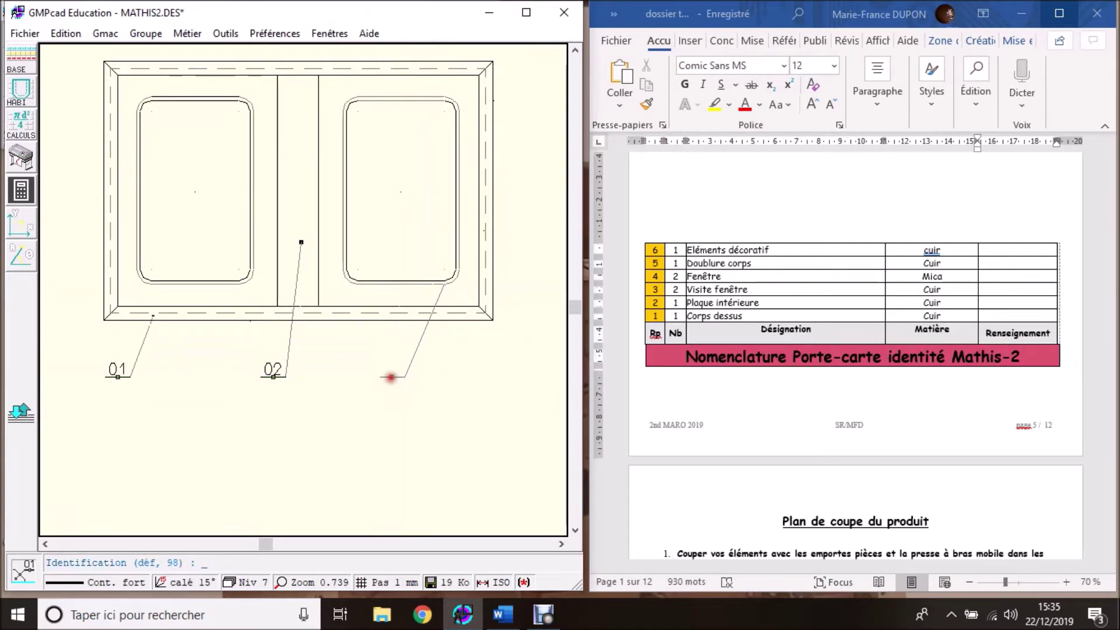
text(03)
key(Return)
Move the leader end point of marker 03 to just below the lower edge of the right-hand window frame.
right_click(331, 316)
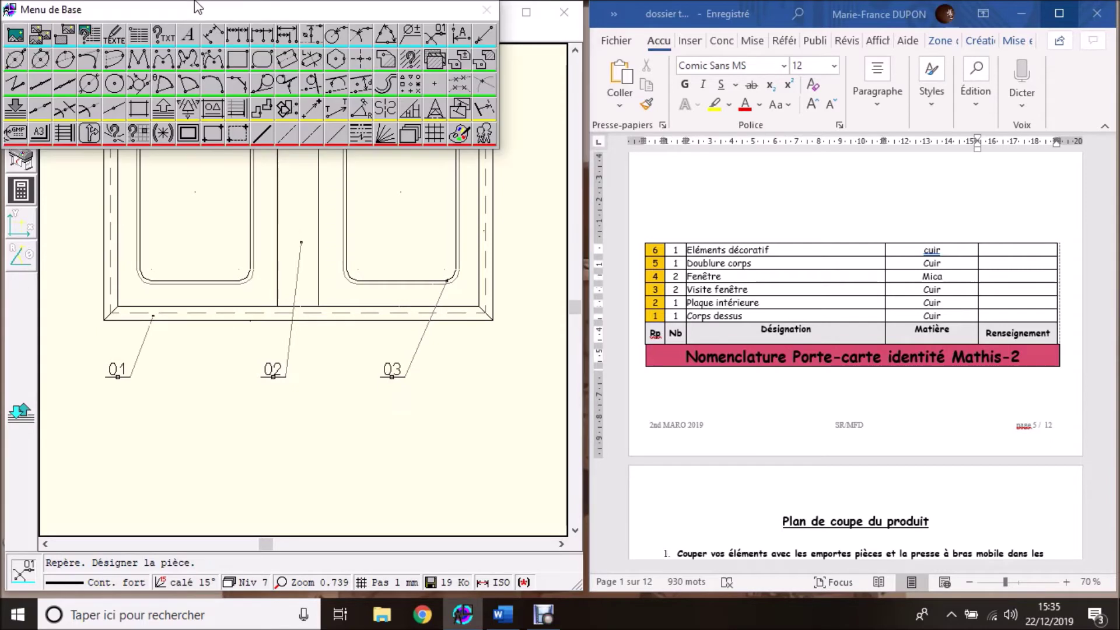
click(306, 110)
click(447, 281)
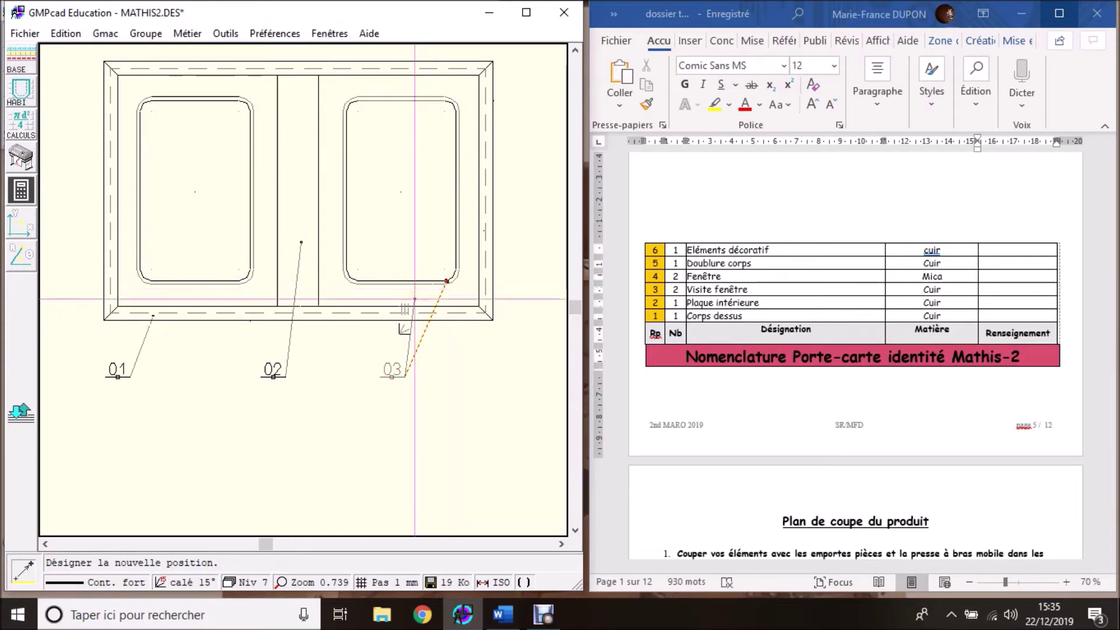
click(414, 290)
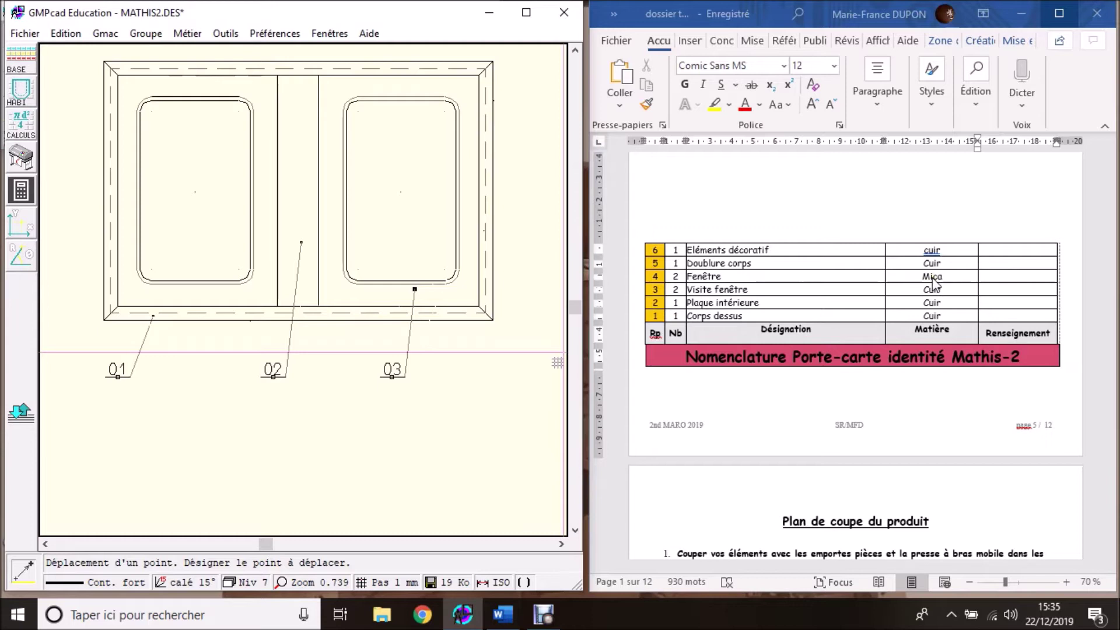
Add nomenclature marker 04 inside the lower corner of the right-hand window, aligning its label beside marker 03.
right_click(488, 52)
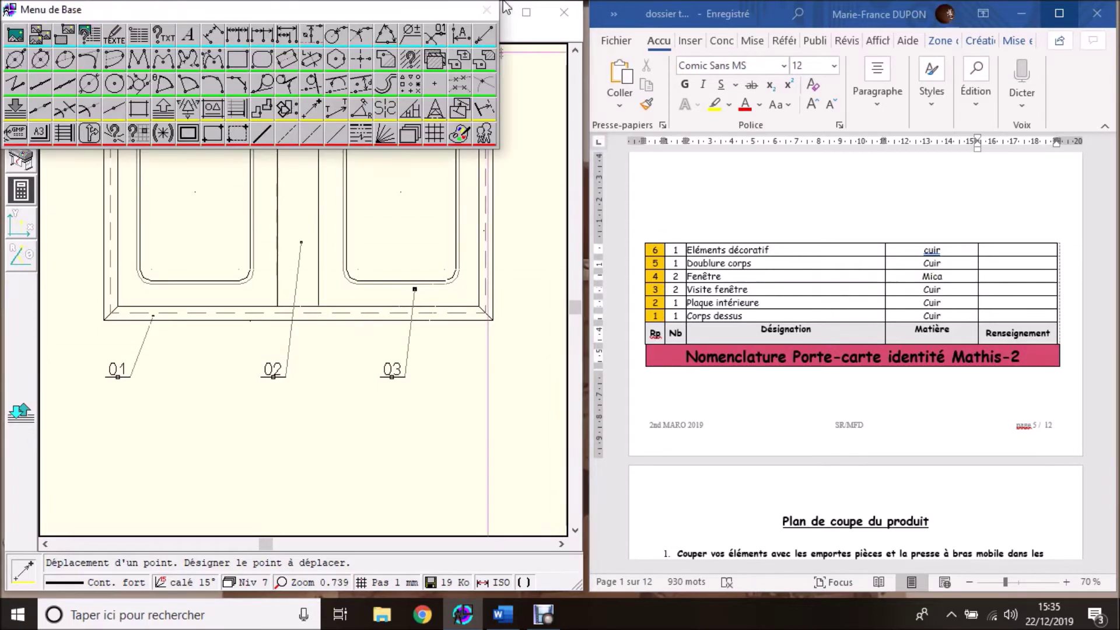
click(435, 33)
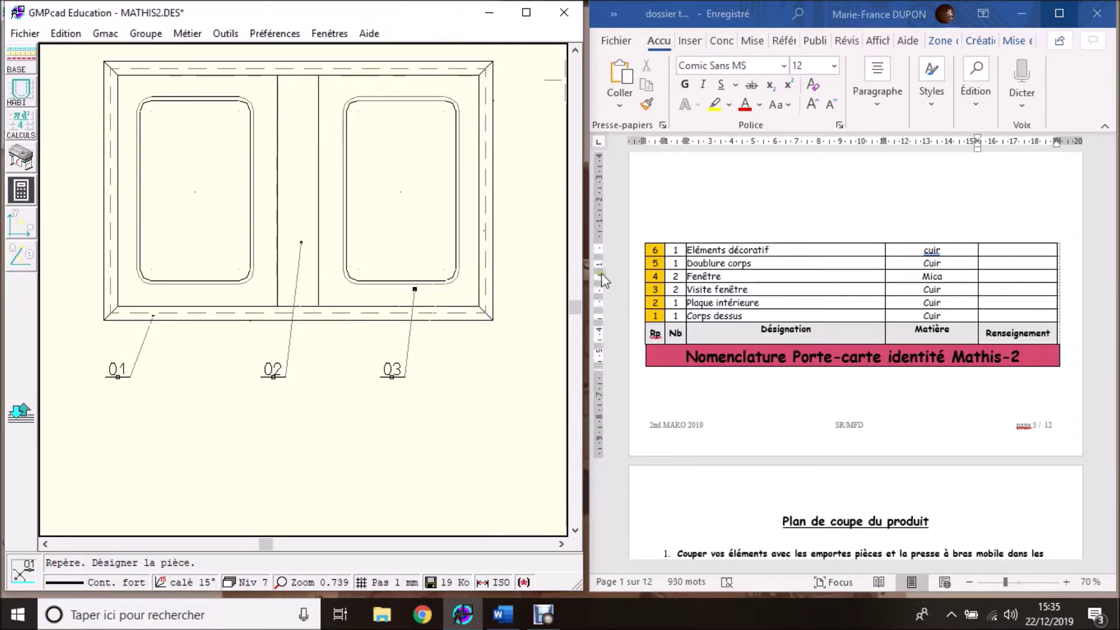
click(444, 269)
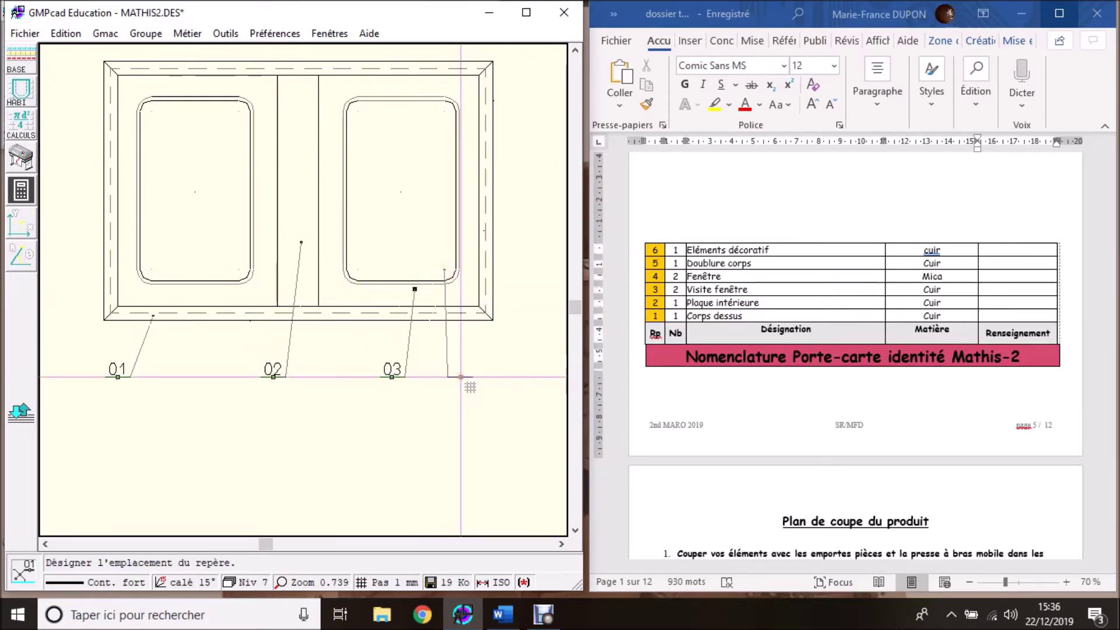
click(461, 377)
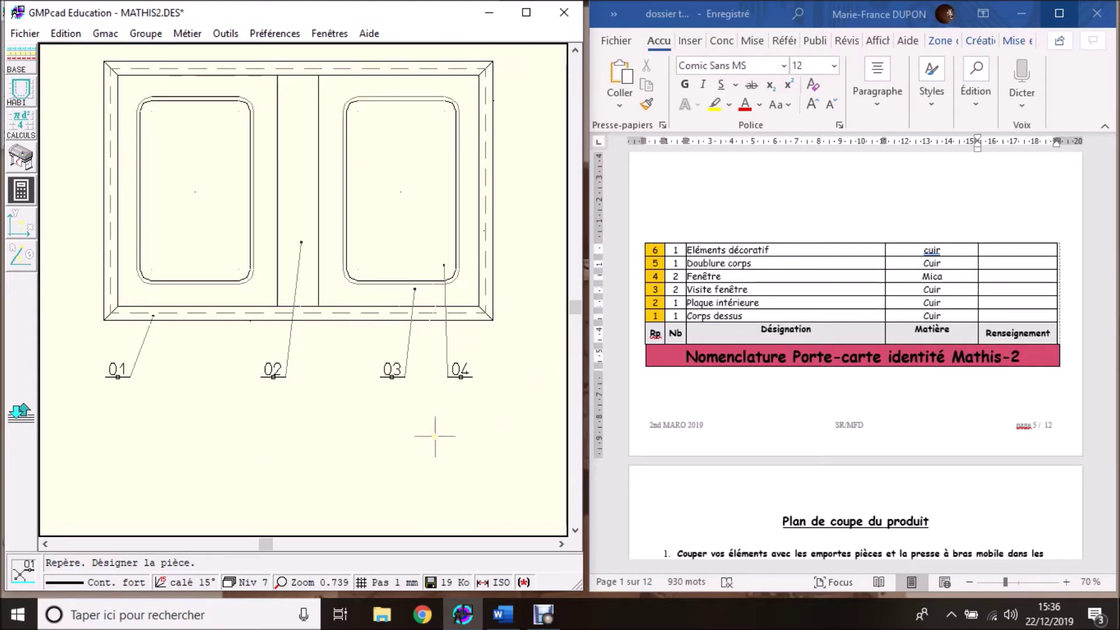
Save the drawing as MATHIS2 in the porte carte MATHIS folder, replacing the existing file.
key(ctrl+s)
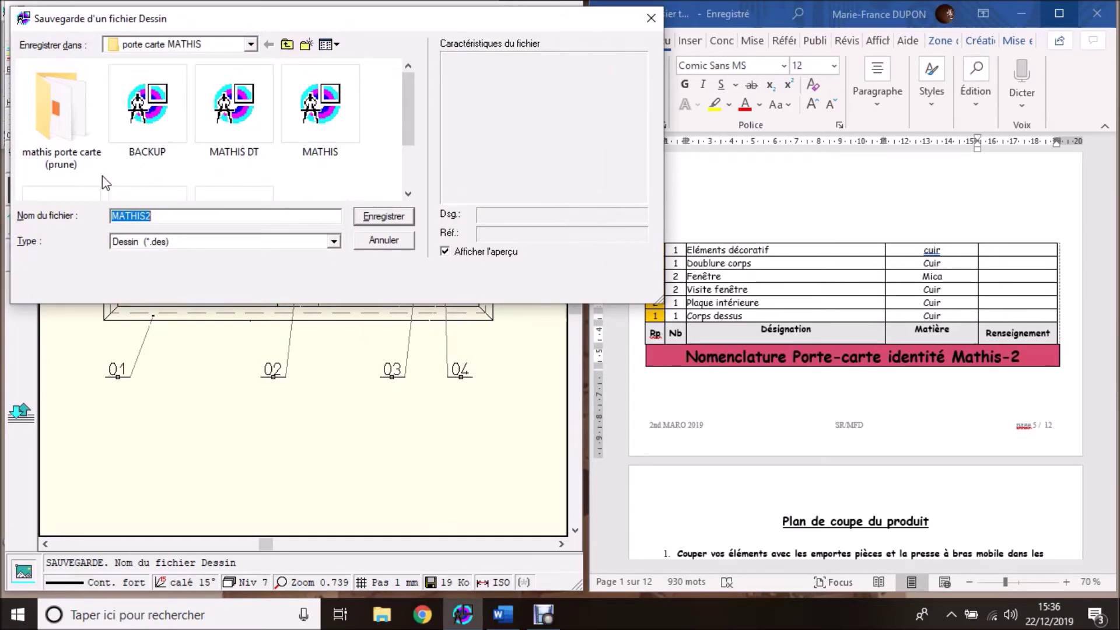
click(384, 217)
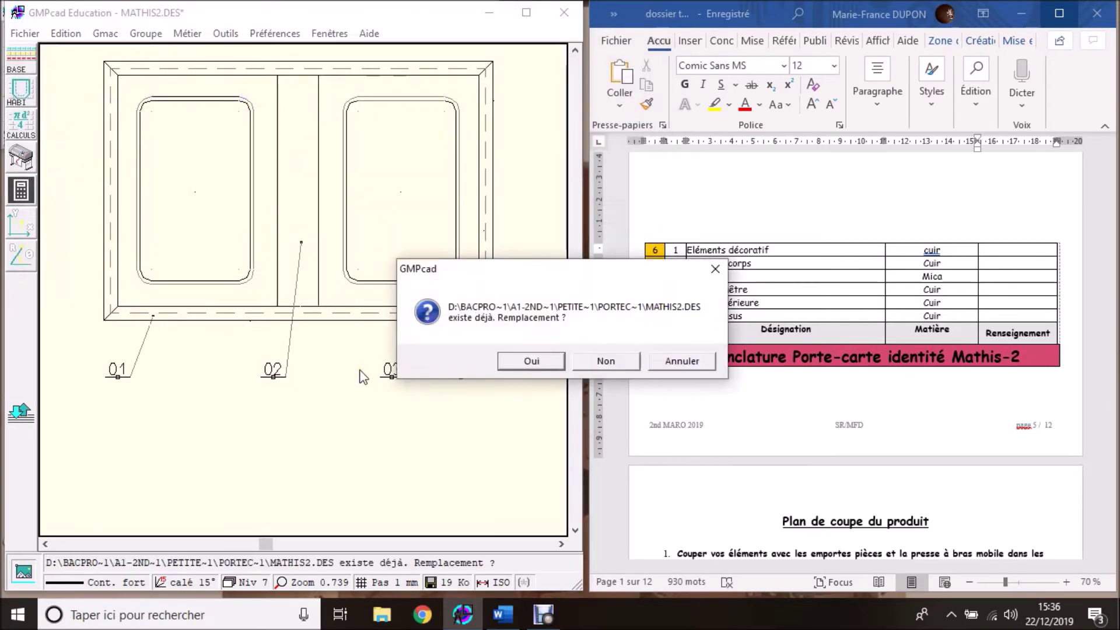
click(531, 361)
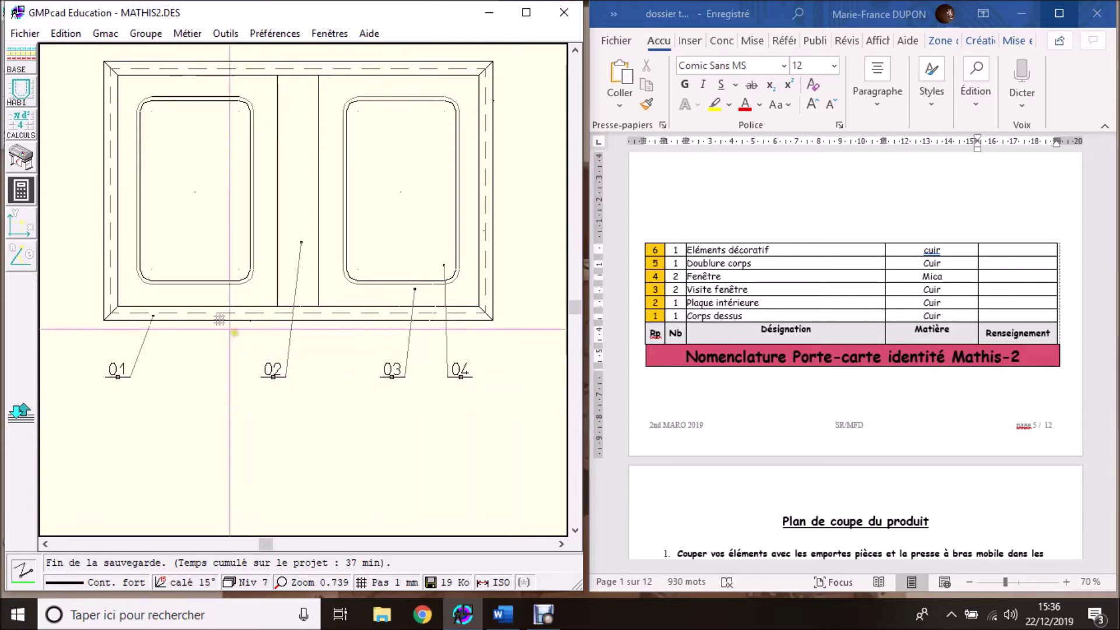
Set up a Windows Metafile export of the current display without the standard frame, using the Faible heavy-line thickness.
click(25, 33)
click(57, 295)
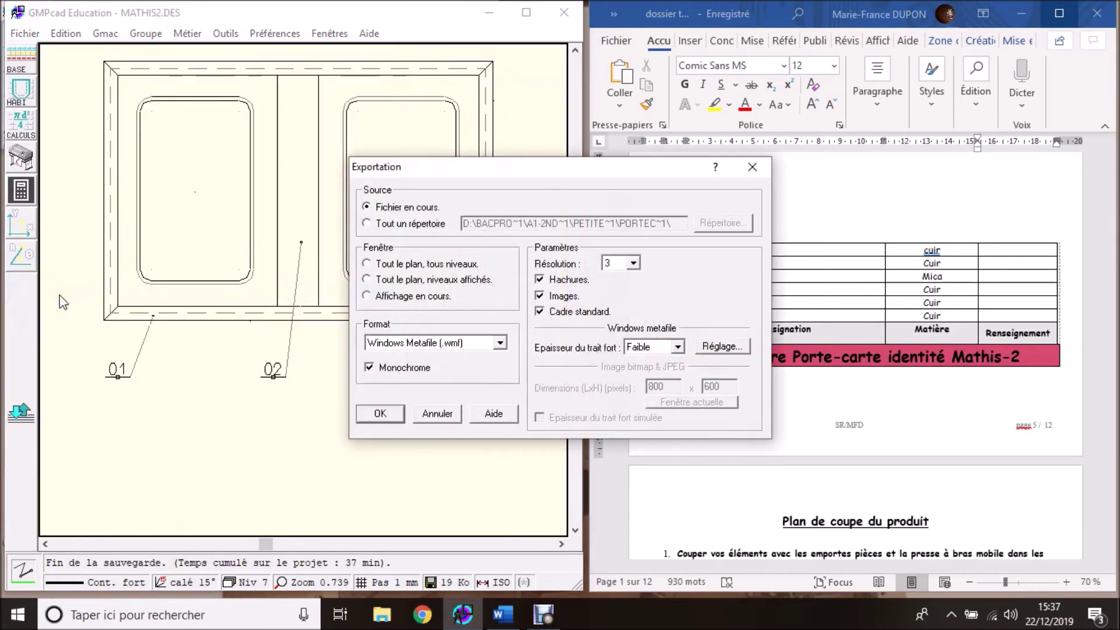
click(367, 295)
click(540, 313)
click(675, 348)
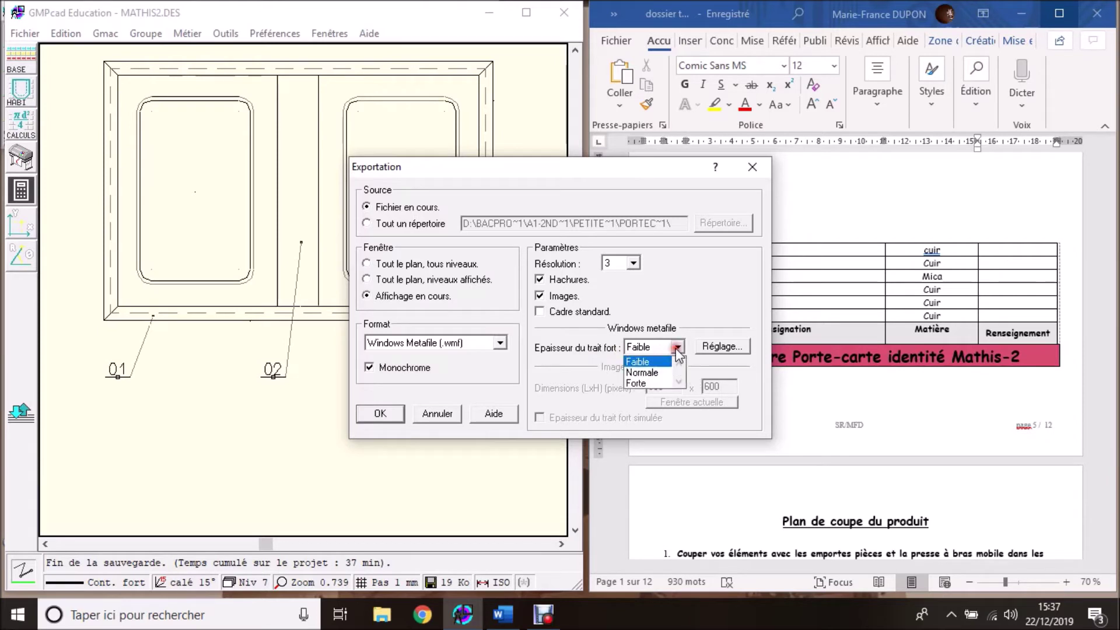
click(642, 362)
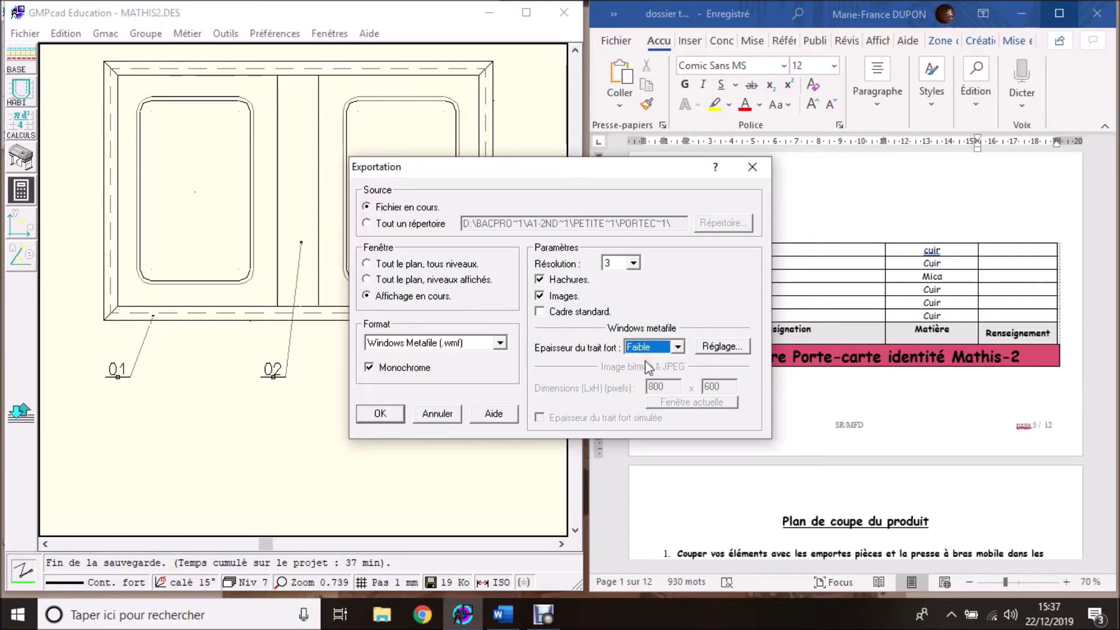
click(722, 347)
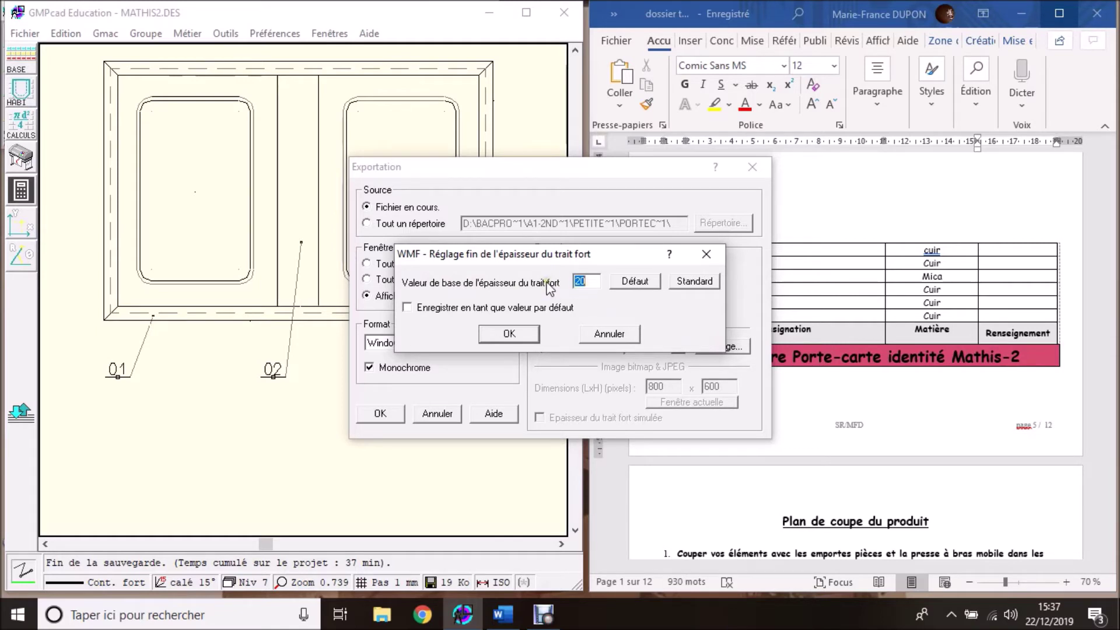
click(509, 334)
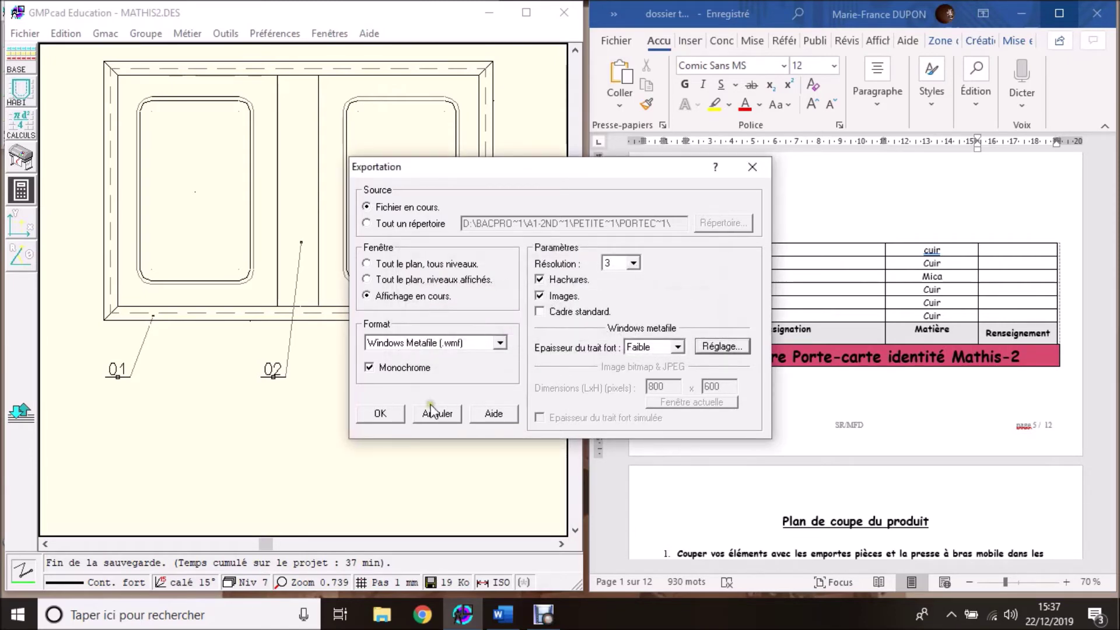
Export the drawing as a WMF file named MATHIS22 in the porte carte MATHIS folder.
click(381, 414)
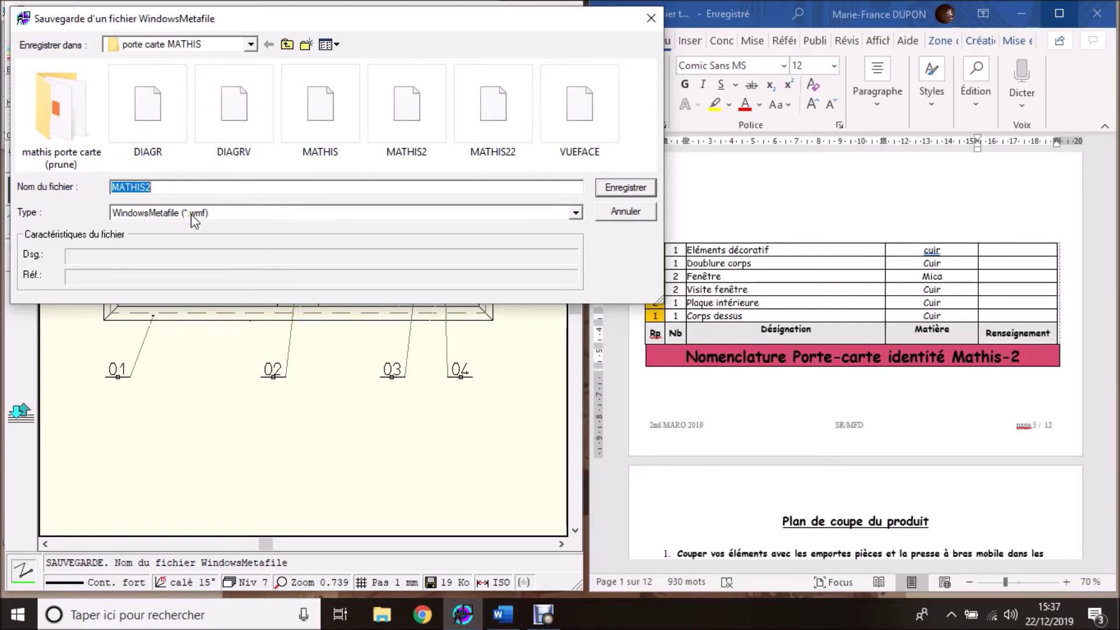
click(173, 188)
text(2)
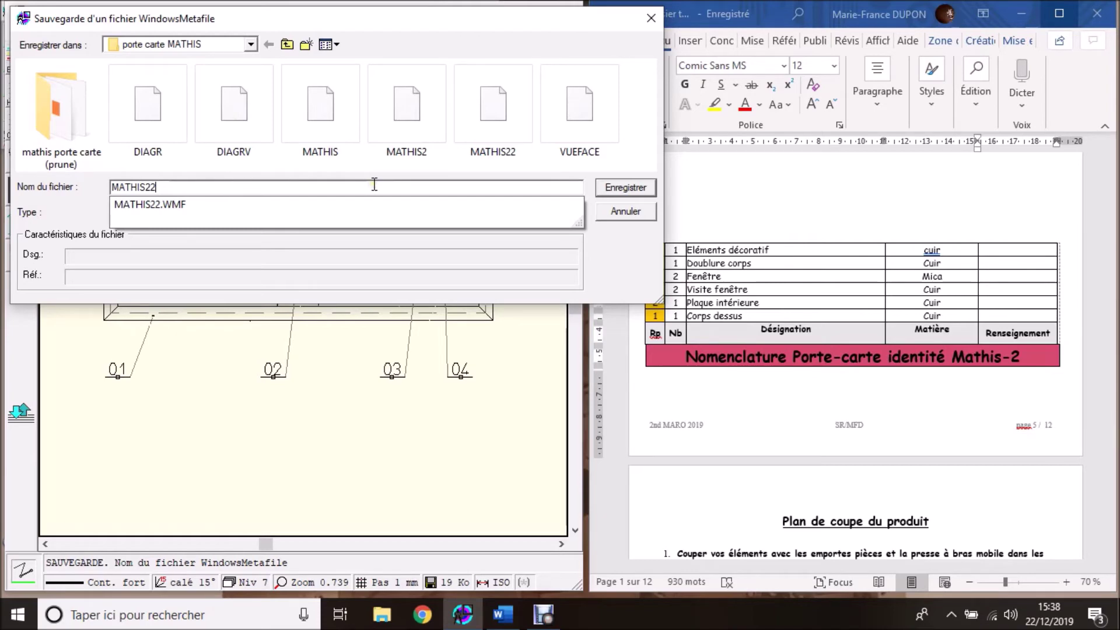
click(618, 187)
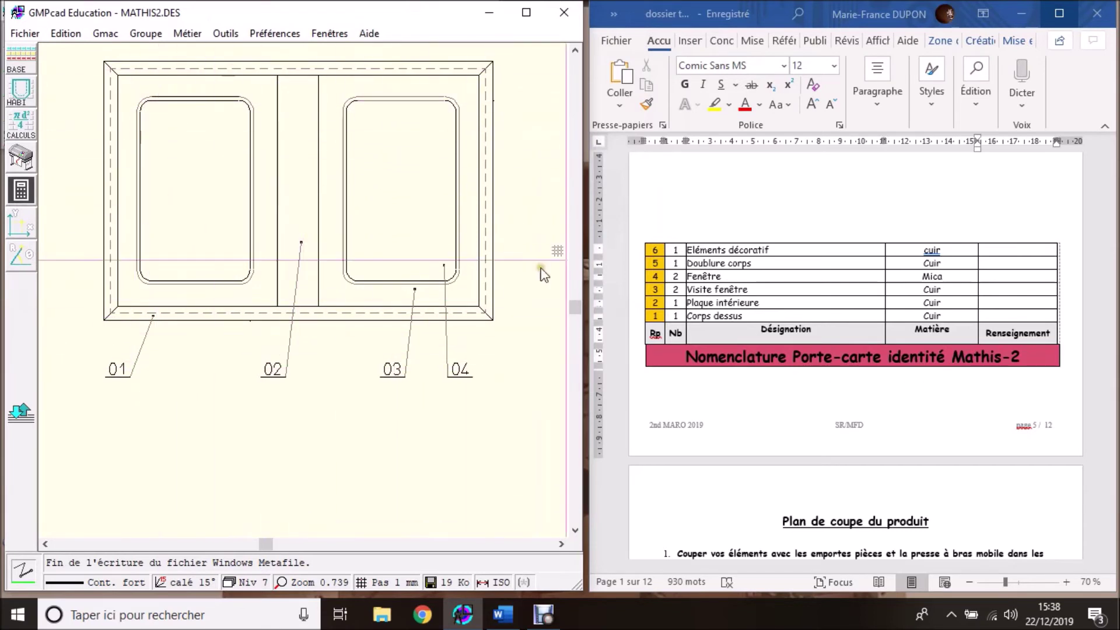
Minimize the CAD drawing, maximize the Word dossier and go to the blank area above the Nomenclature table on page 5.
click(836, 202)
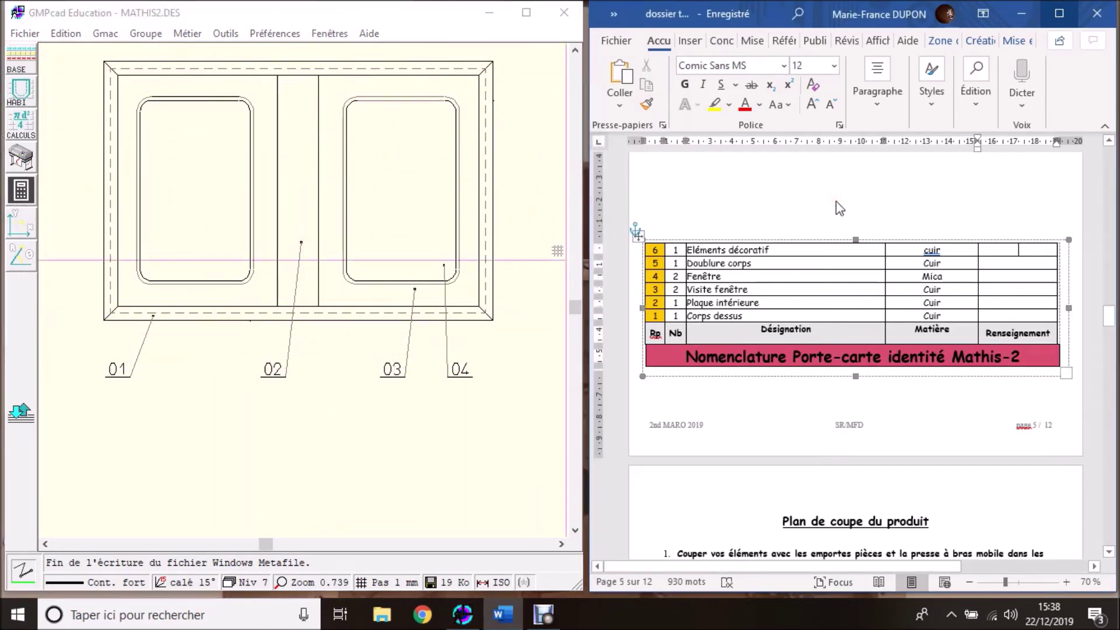
scroll(916, 208, up, 4)
scroll(916, 209, up, 5)
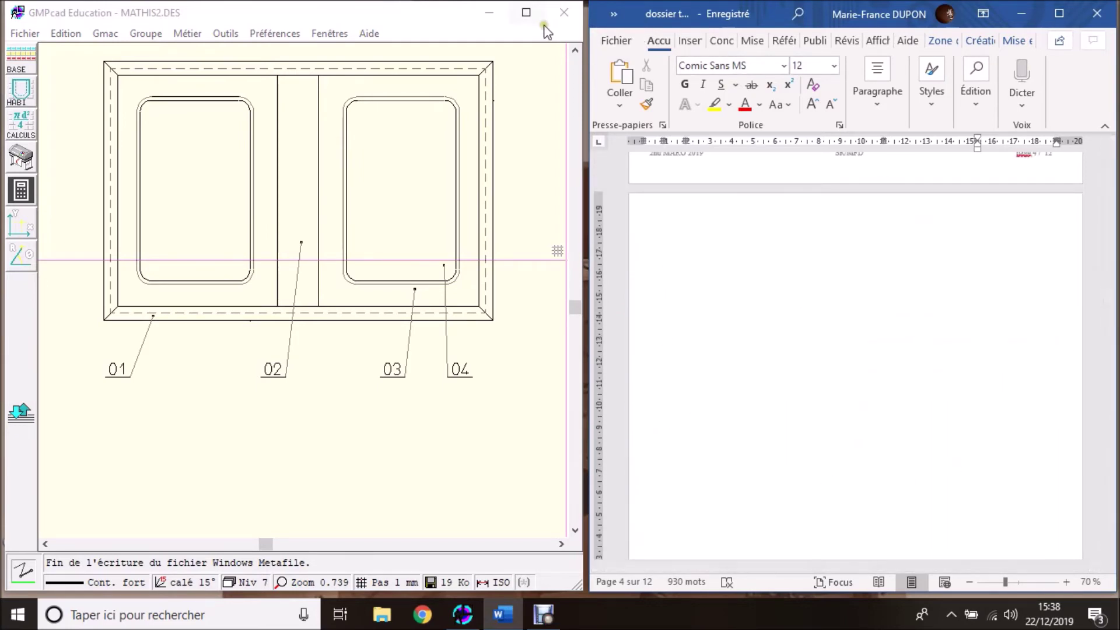
click(489, 12)
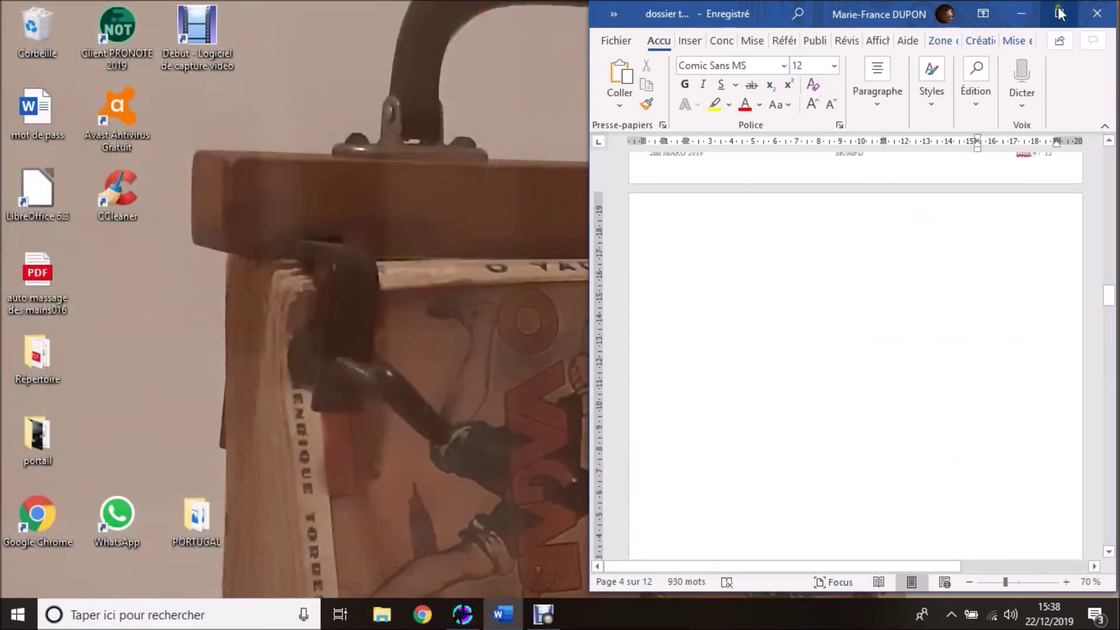
click(1059, 12)
scroll(316, 386, up, 2)
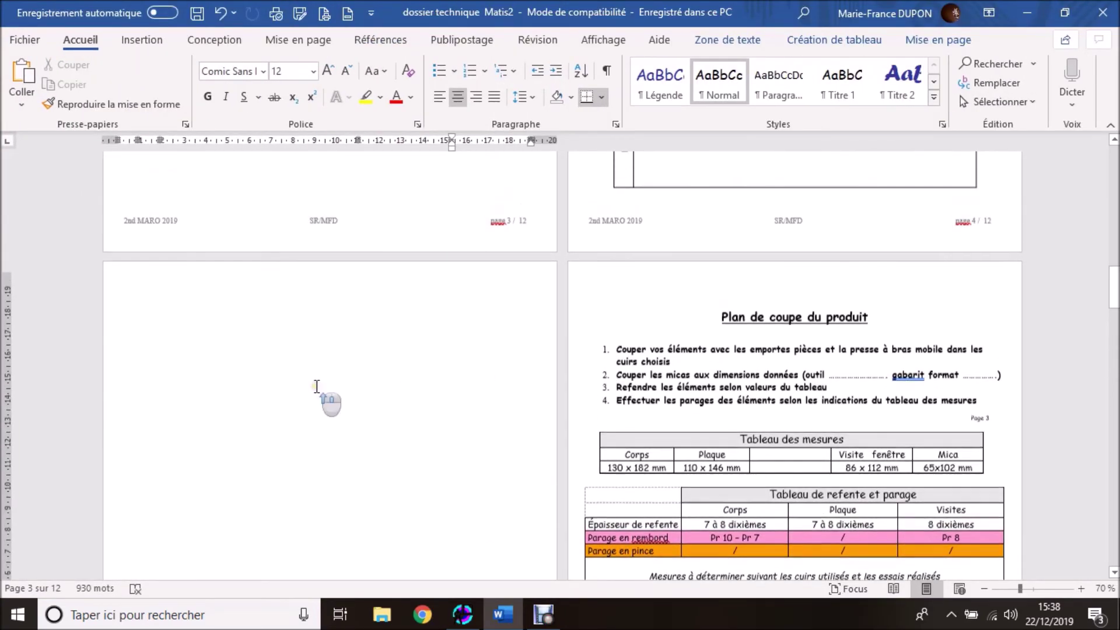
scroll(317, 386, down, 6)
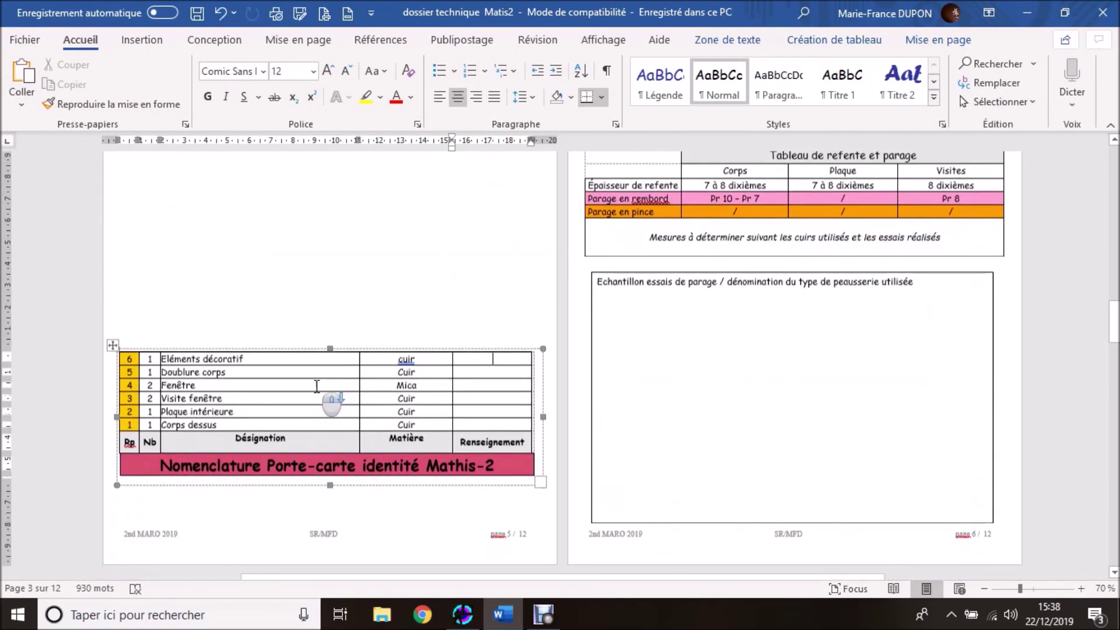
scroll(301, 321, up, 5)
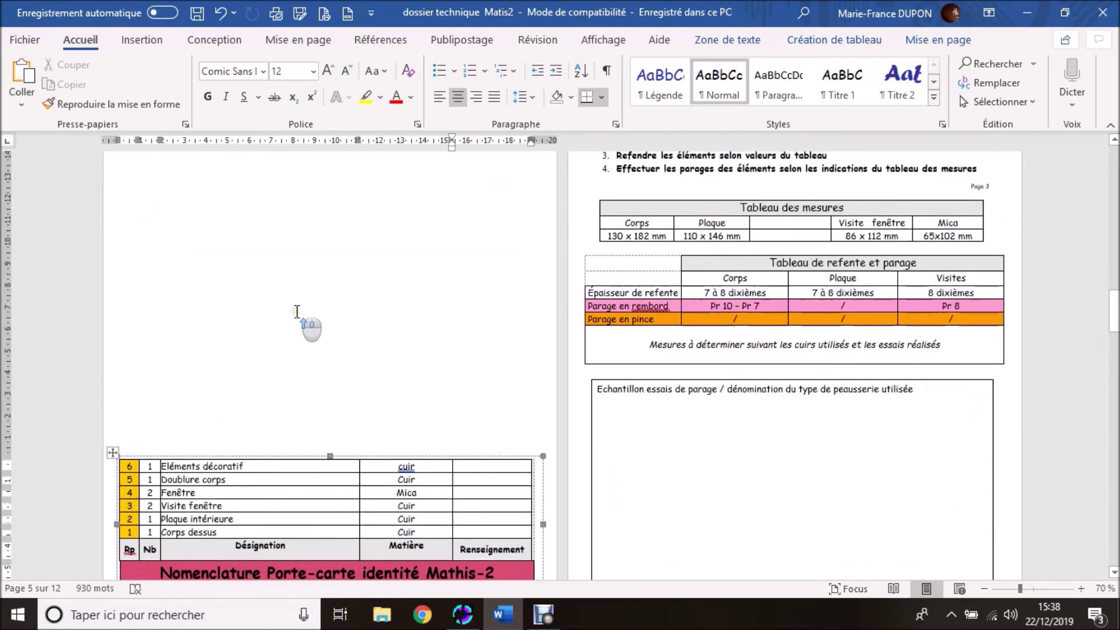